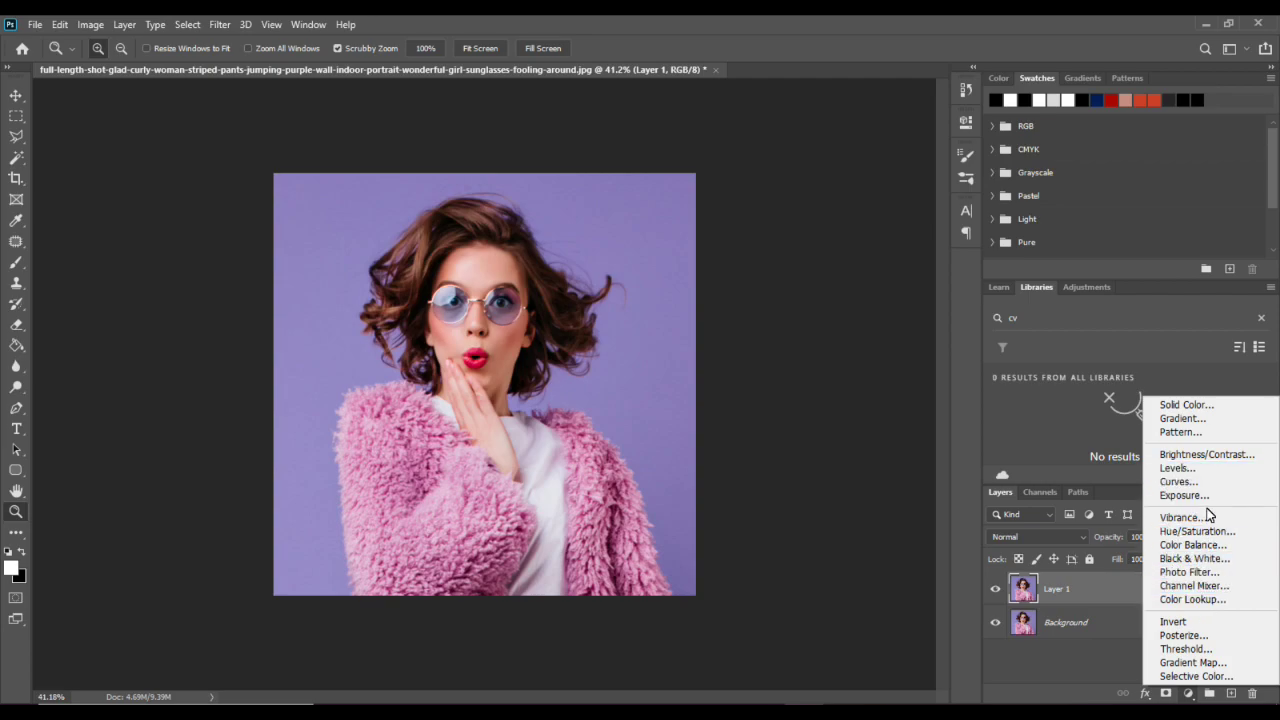
# Apply a Shadows/Highlights adjustment to Layer 1 with shadows at 21% and highlights at 0%.
pyautogui.click(1150, 695)
pyautogui.click(1146, 694)
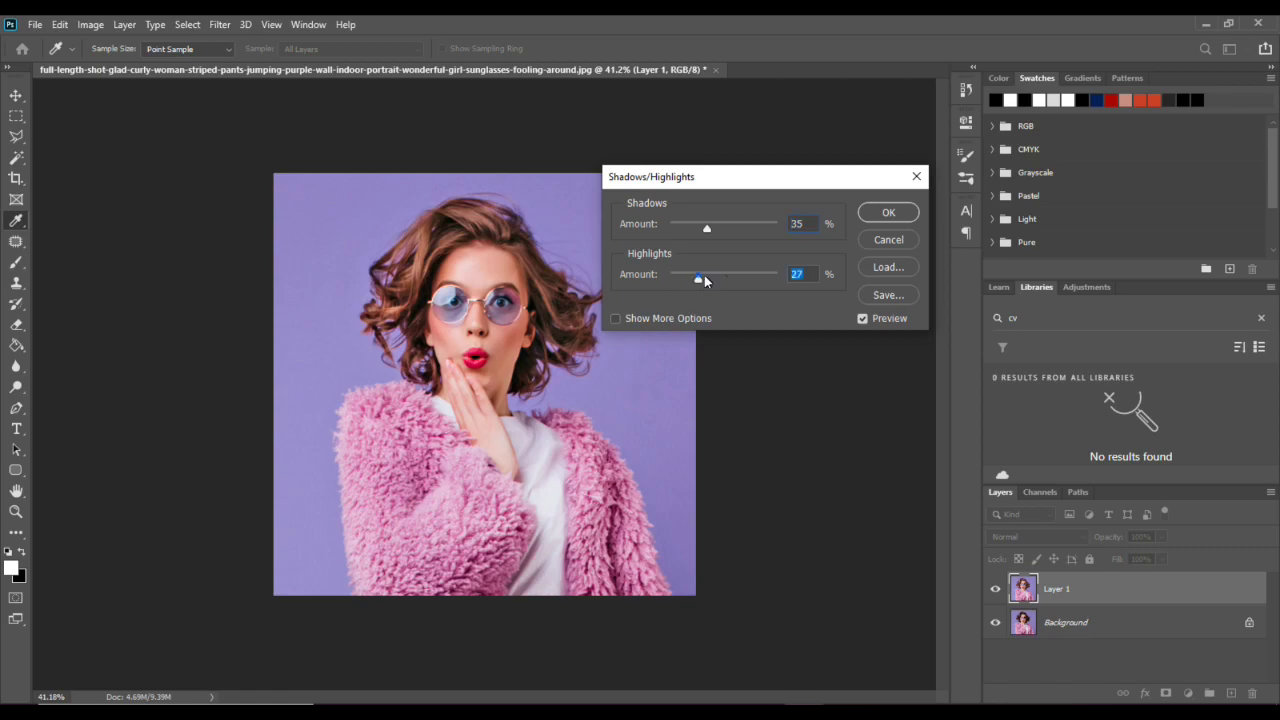
pyautogui.moveTo(700, 279); pyautogui.dragTo(669, 278)
pyautogui.moveTo(707, 228); pyautogui.dragTo(693, 227)
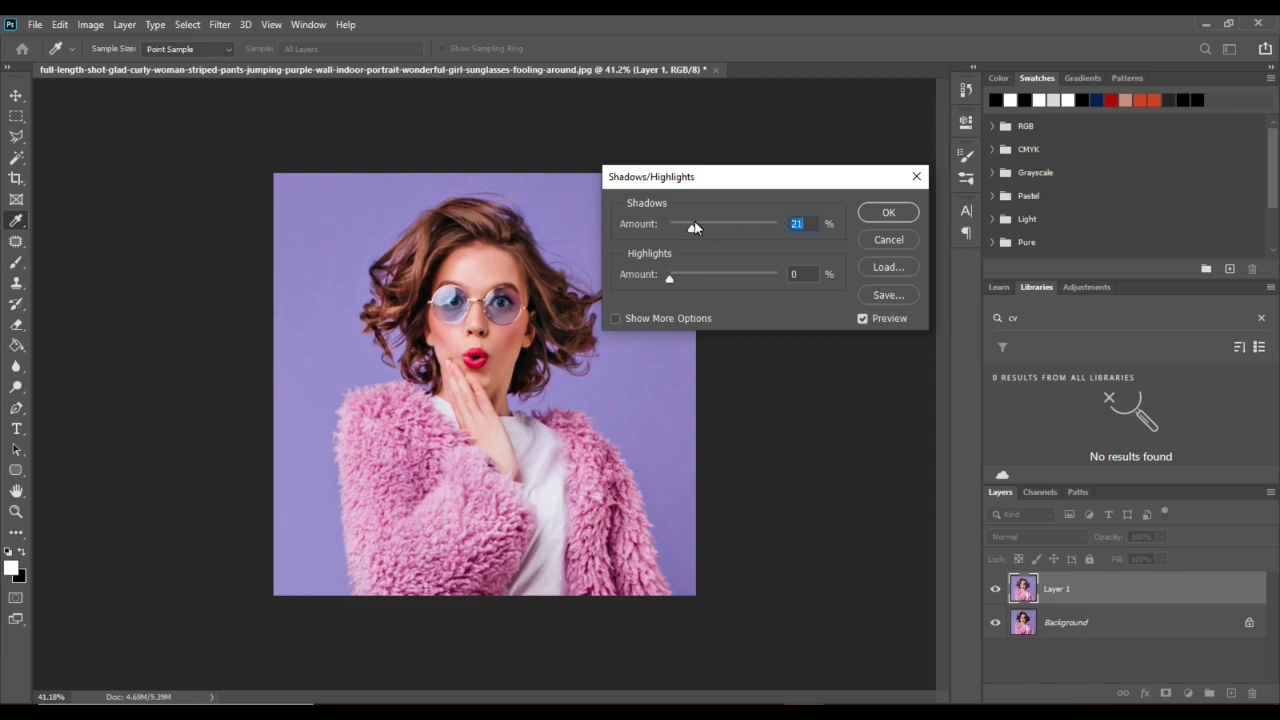
pyautogui.click(888, 210)
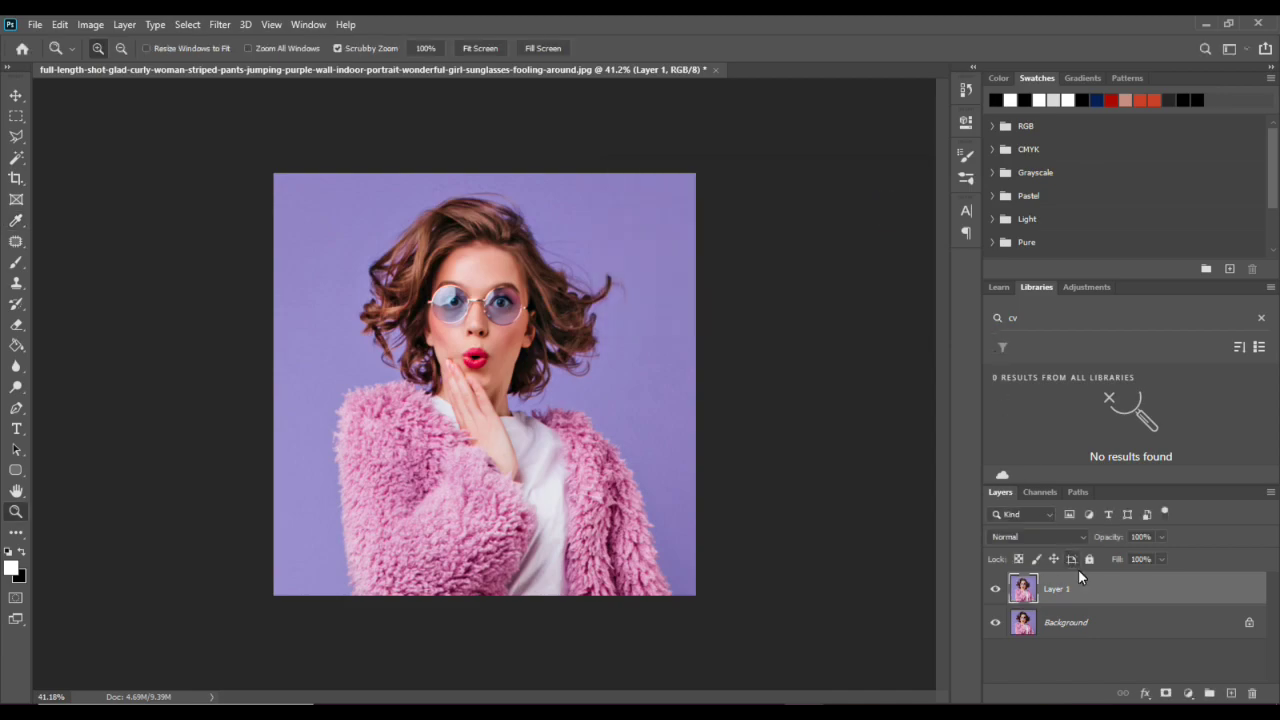
# Duplicate Layer 1 and apply a High Pass filter with a 2.8 pixel radius to the copy.
pyautogui.moveTo(1132, 590); pyautogui.dragTo(1230, 693)
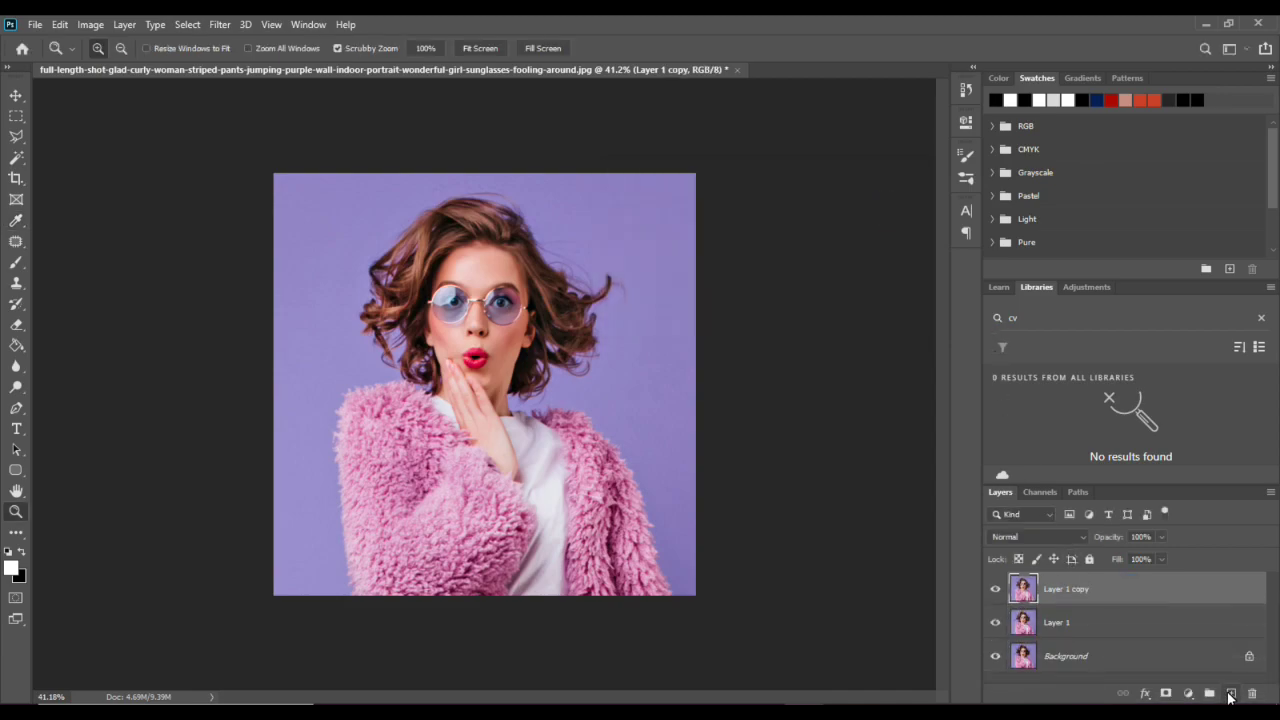
pyautogui.click(219, 24)
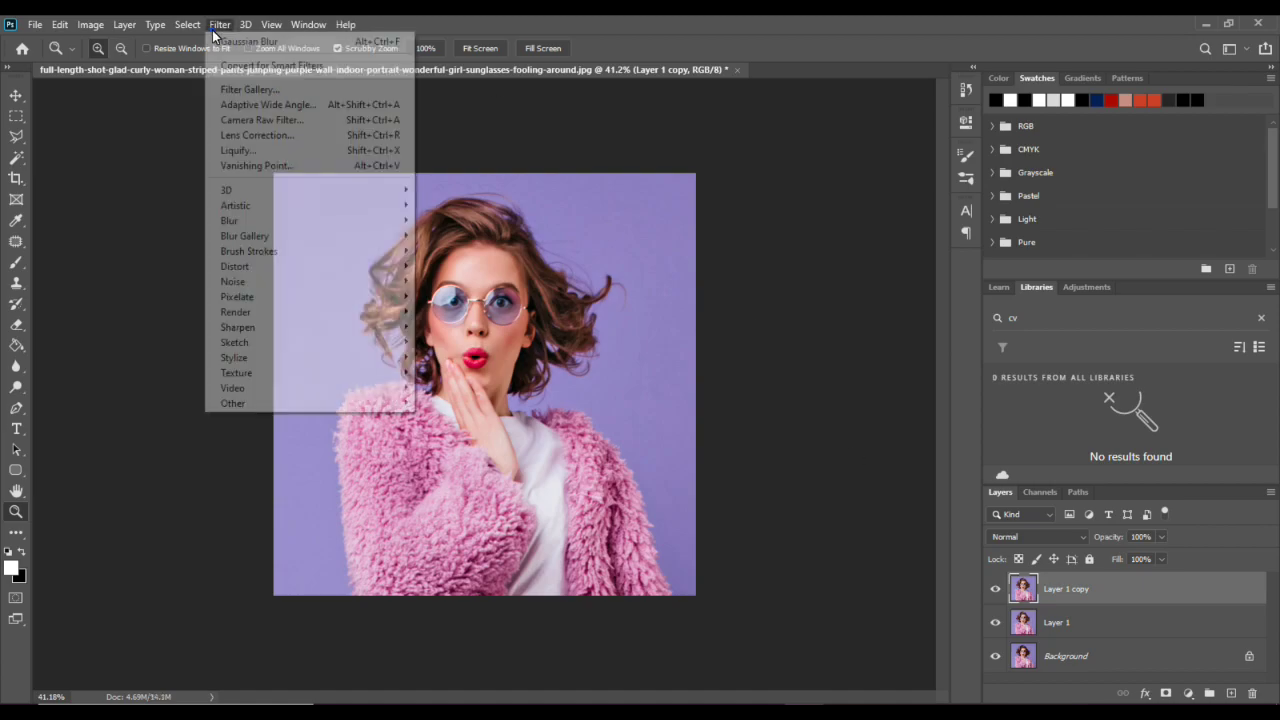
pyautogui.click(440, 418)
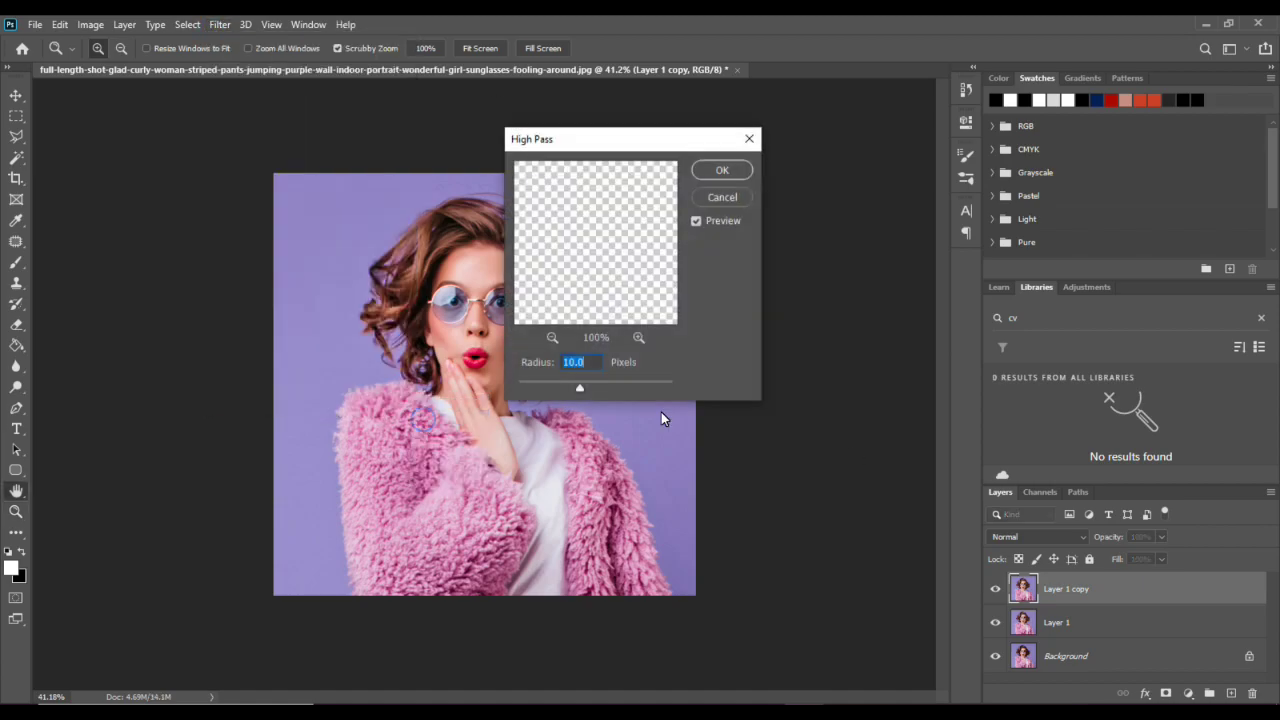
pyautogui.moveTo(611, 152); pyautogui.dragTo(734, 140)
pyautogui.click(740, 377)
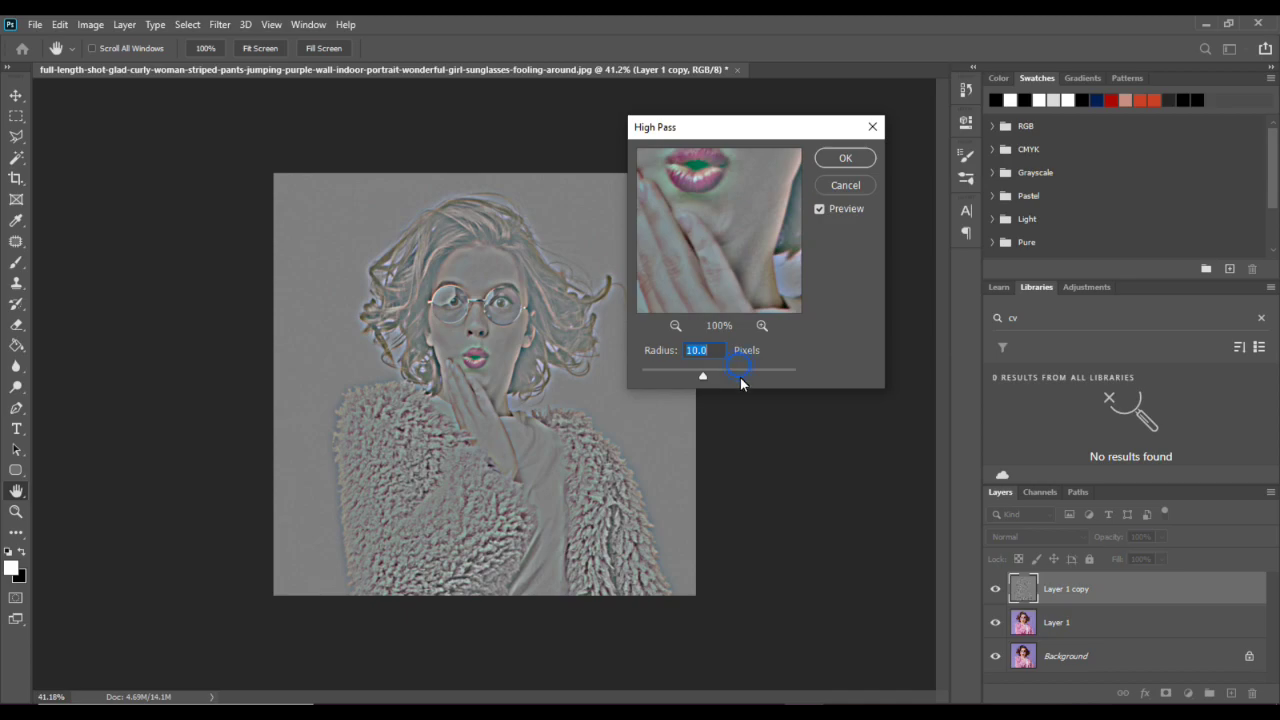
pyautogui.moveTo(739, 377); pyautogui.dragTo(665, 375)
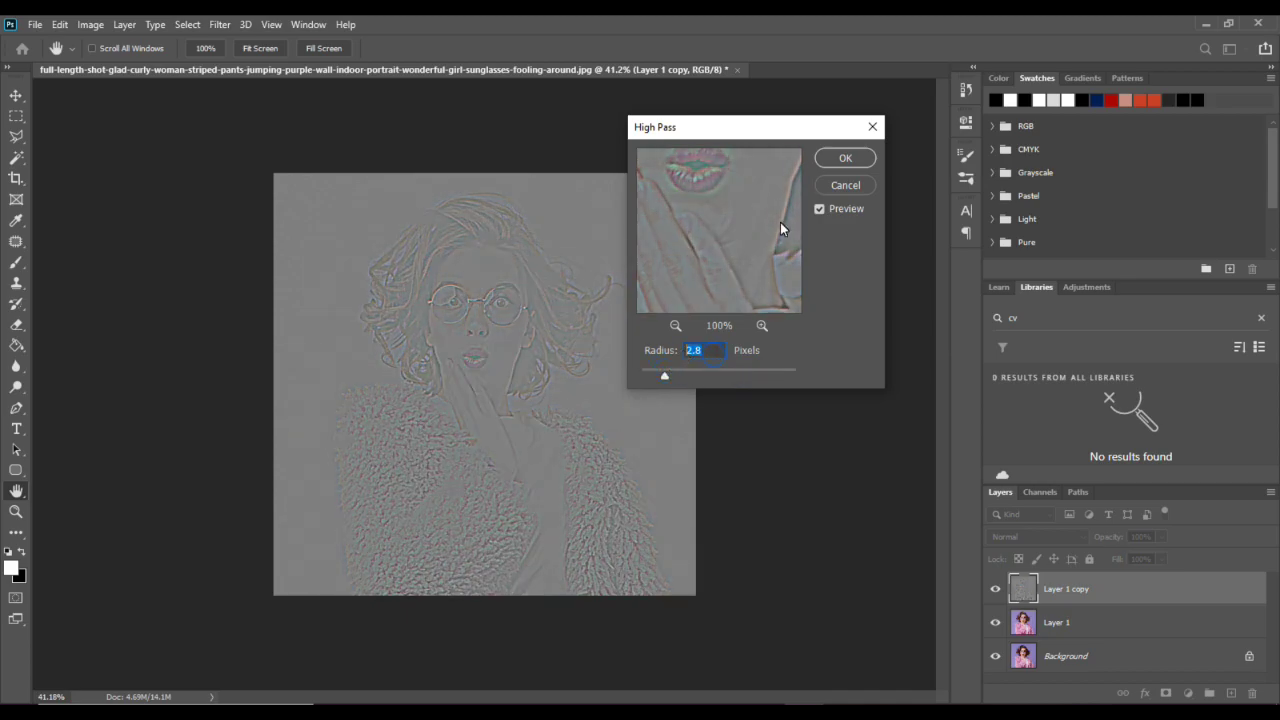
pyautogui.click(845, 158)
# Set the high-pass layer's blend mode to Overlay and toggle its visibility to compare the sharpening on the face.
pyautogui.press('z')
pyautogui.click(1070, 537)
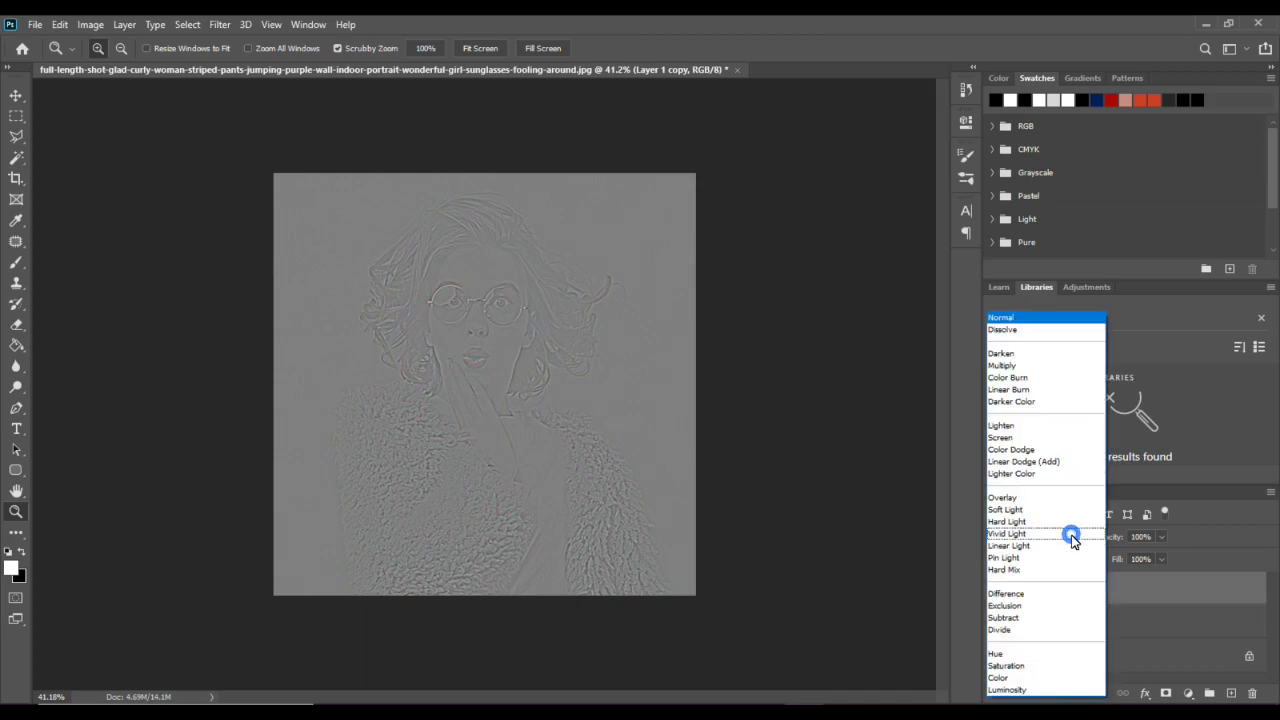
pyautogui.click(1041, 498)
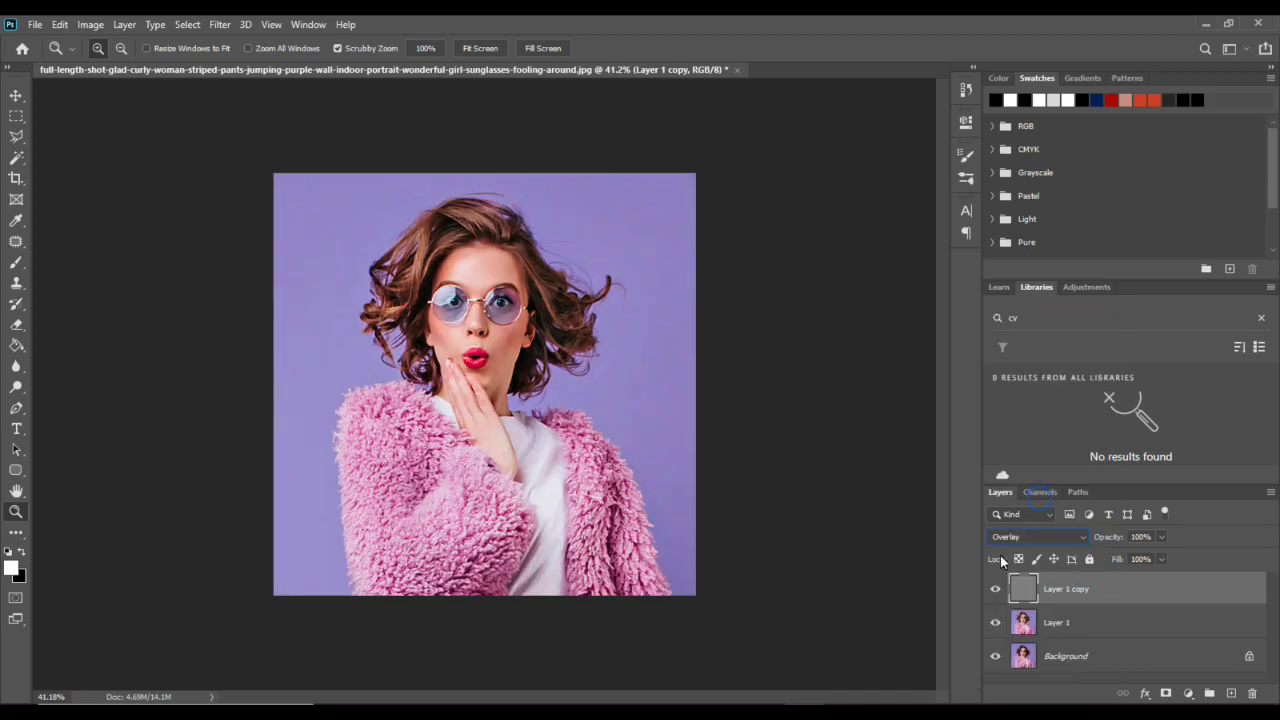
pyautogui.moveTo(488, 320); pyautogui.dragTo(770, 486)
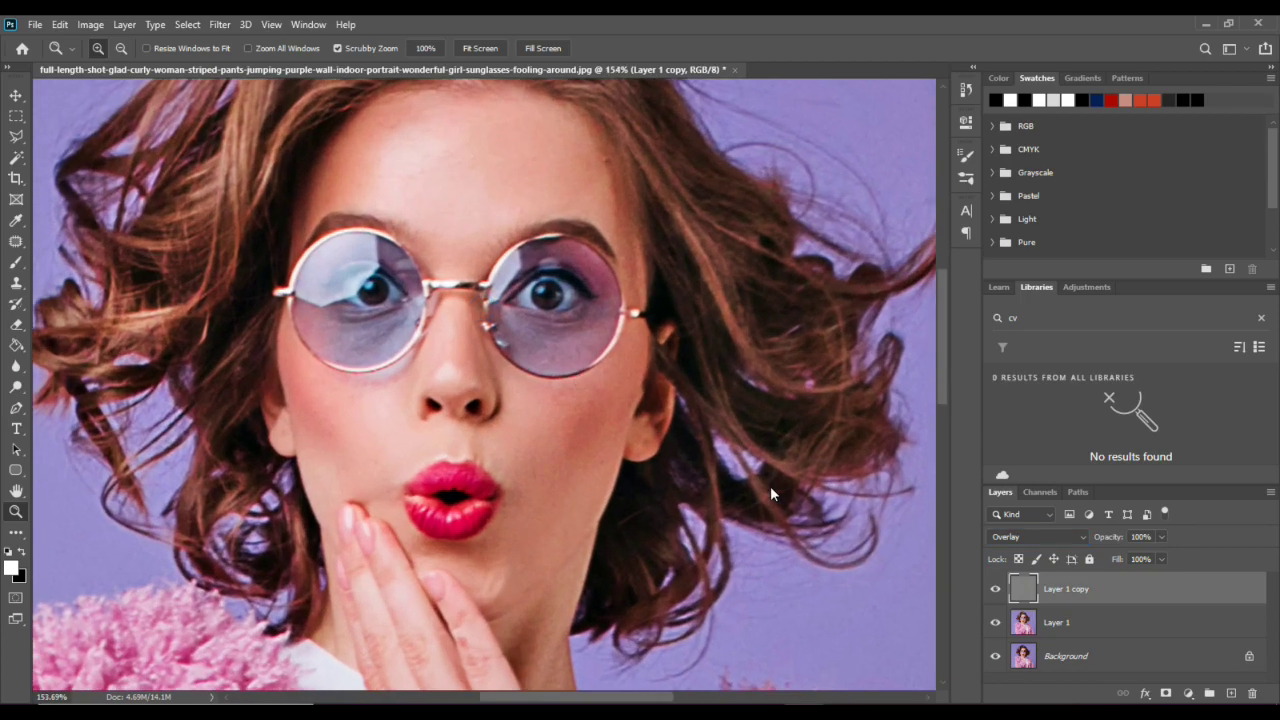
pyautogui.click(995, 589)
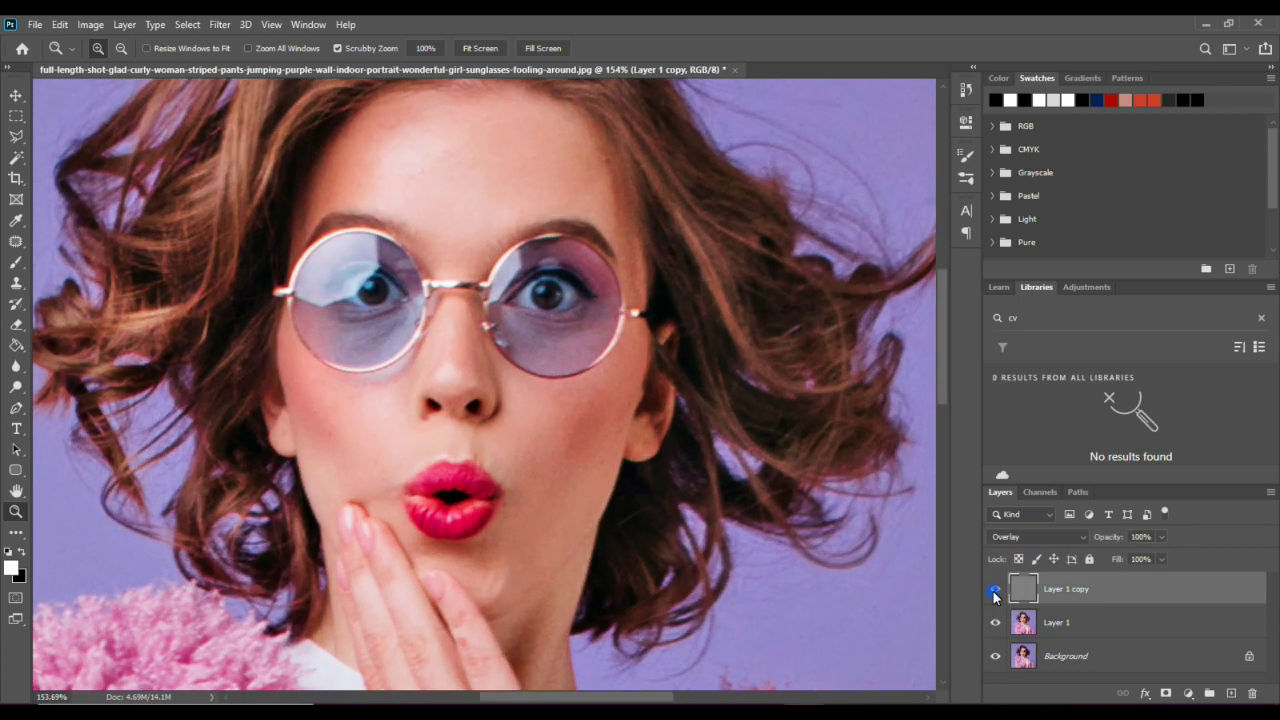
# Merge the Overlay layer with Layer 1 and duplicate the merged layer.
pyautogui.keyDown('ctrl'); pyautogui.click(1064, 620); pyautogui.keyUp('ctrl')
pyautogui.rightClick(1064, 620)
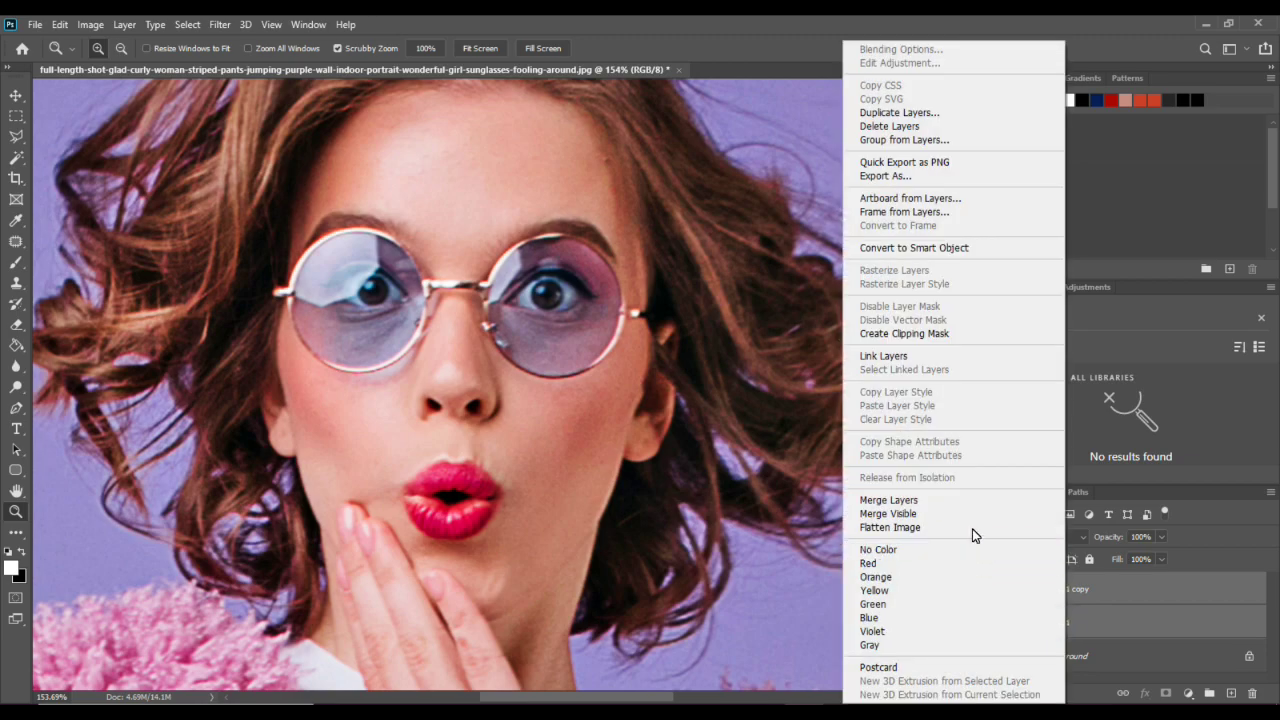
pyautogui.click(888, 500)
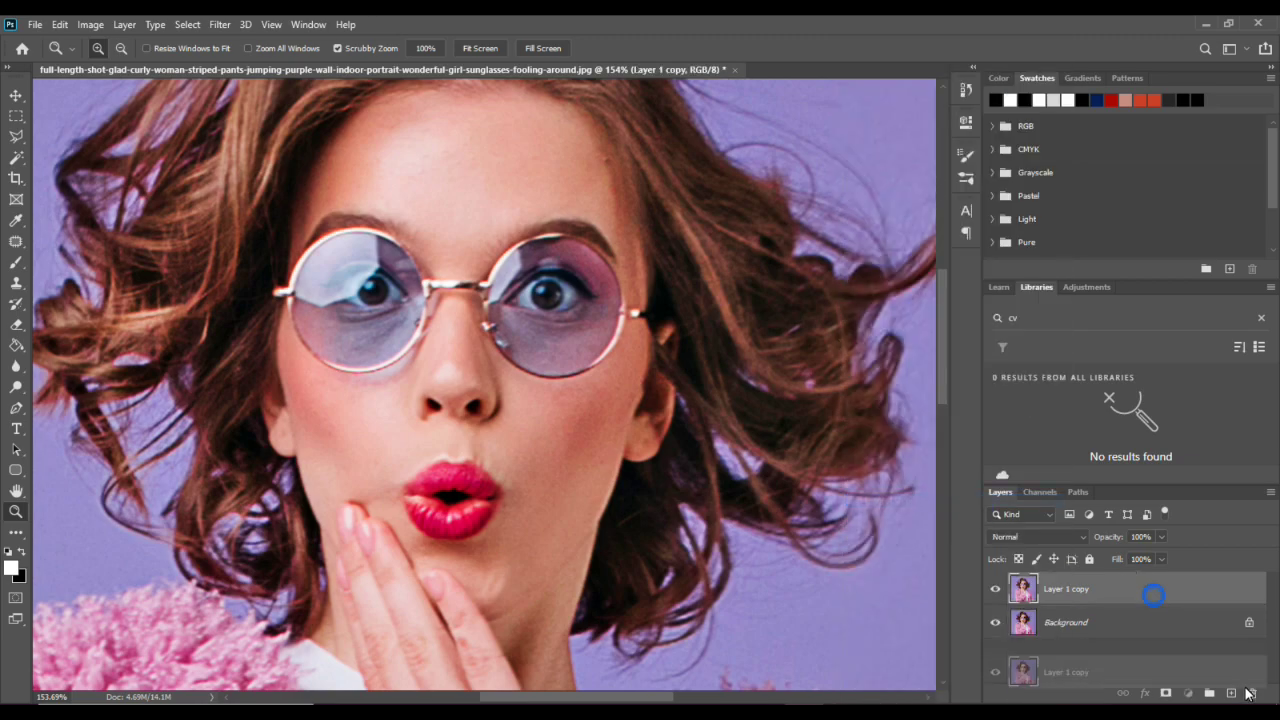
pyautogui.hotkey('ctrl', 'j')
# Apply Reduce Noise to the new duplicate with strength 10, preserve details 33%, and color noise and sharpen details at 0%.
pyautogui.moveTo(763, 456); pyautogui.dragTo(643, 414)
pyautogui.moveTo(516, 371); pyautogui.dragTo(582, 406)
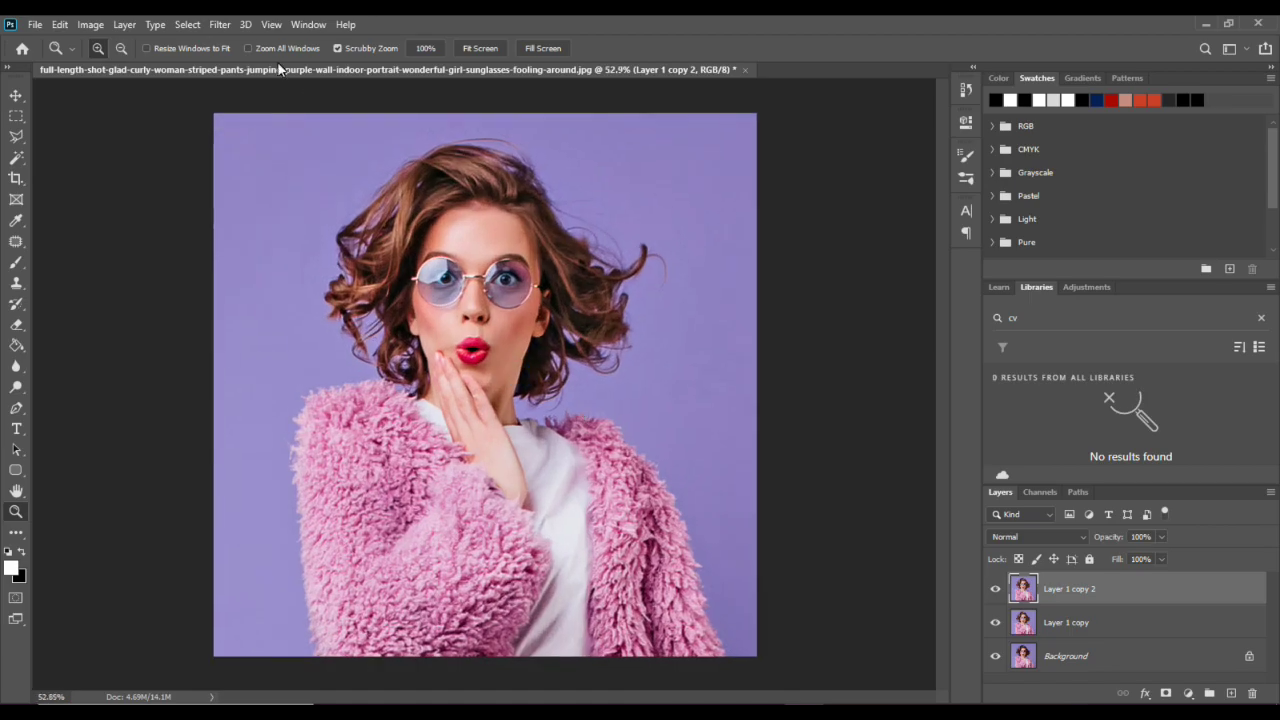
pyautogui.click(219, 24)
pyautogui.moveTo(322, 283)
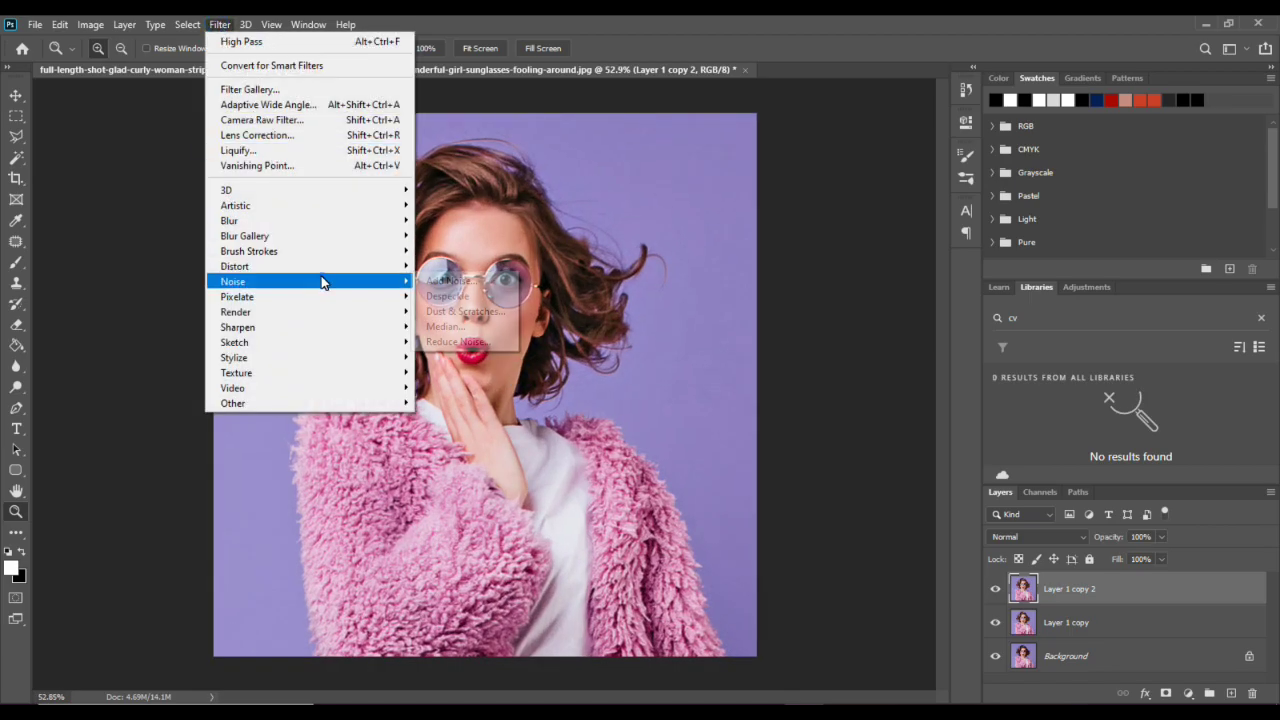
pyautogui.click(441, 342)
pyautogui.moveTo(846, 322); pyautogui.dragTo(800, 333)
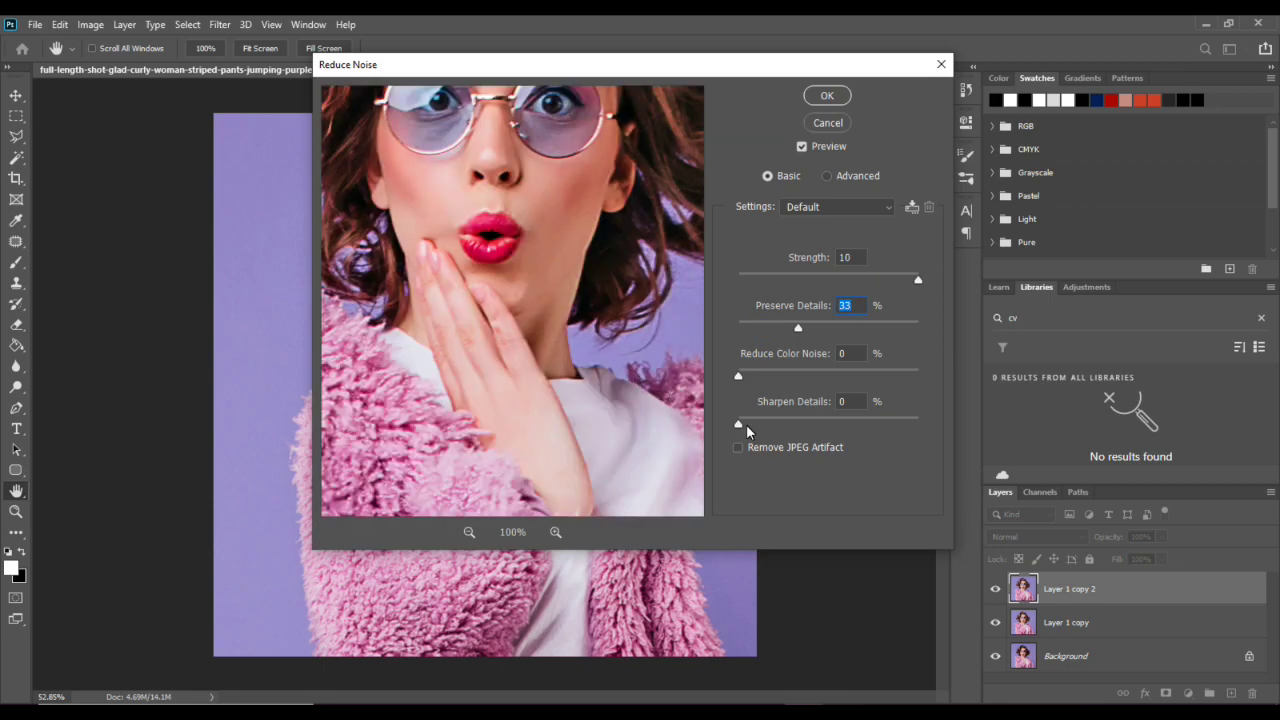
pyautogui.click(826, 95)
pyautogui.moveTo(413, 115); pyautogui.dragTo(312, 48)
pyautogui.moveTo(494, 377); pyautogui.dragTo(538, 394)
# Start an Unsharp Mask on the top layer with an amount of 86% and a radius of 2.0 pixels.
pyautogui.click(220, 24)
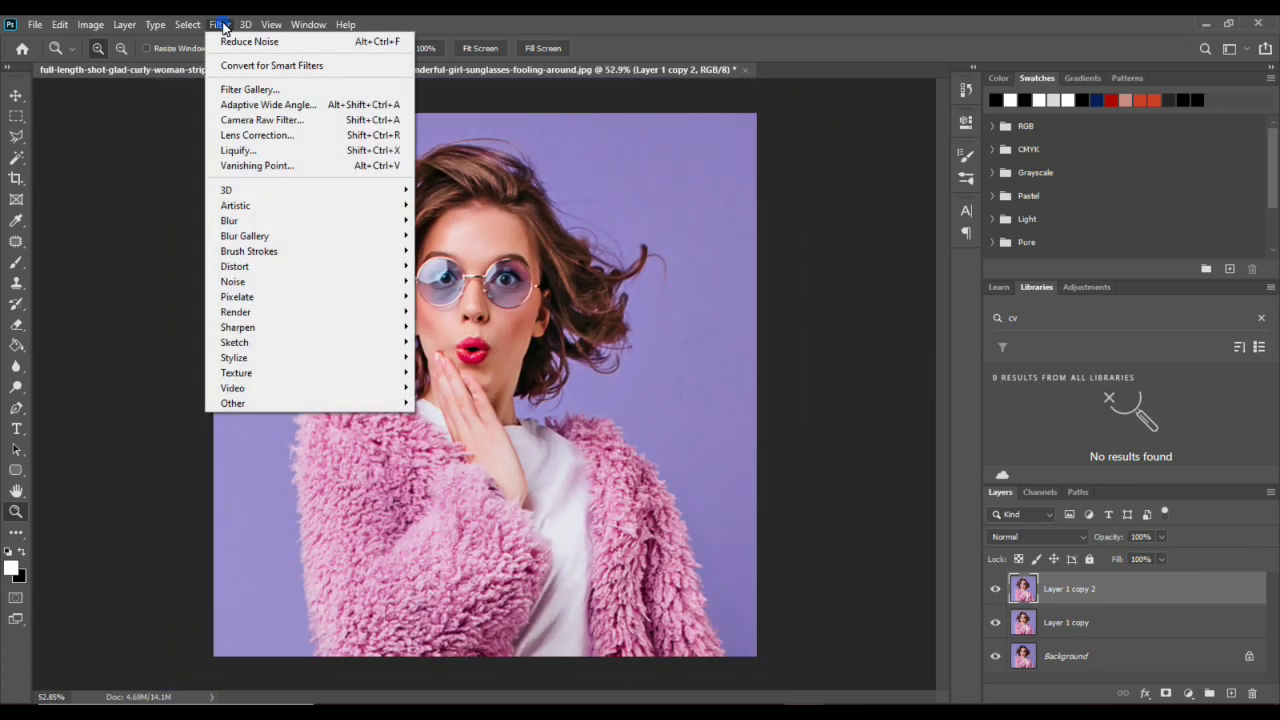
pyautogui.moveTo(363, 318)
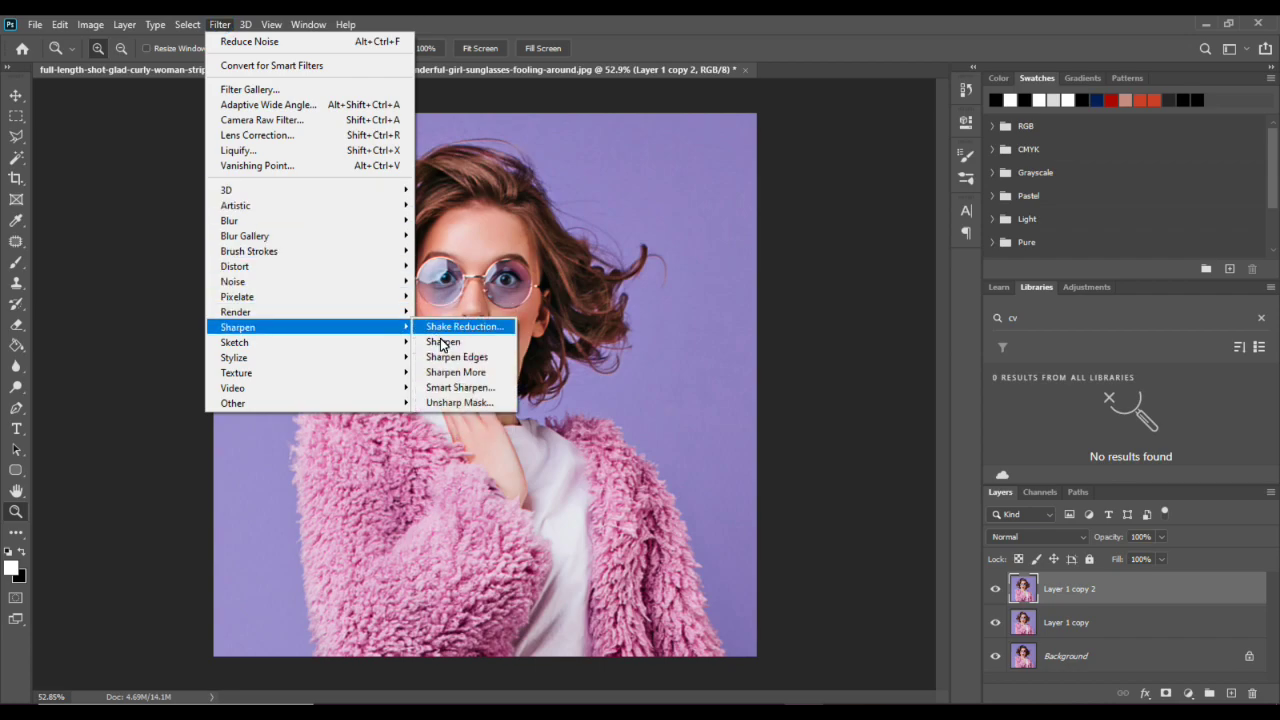
pyautogui.click(450, 403)
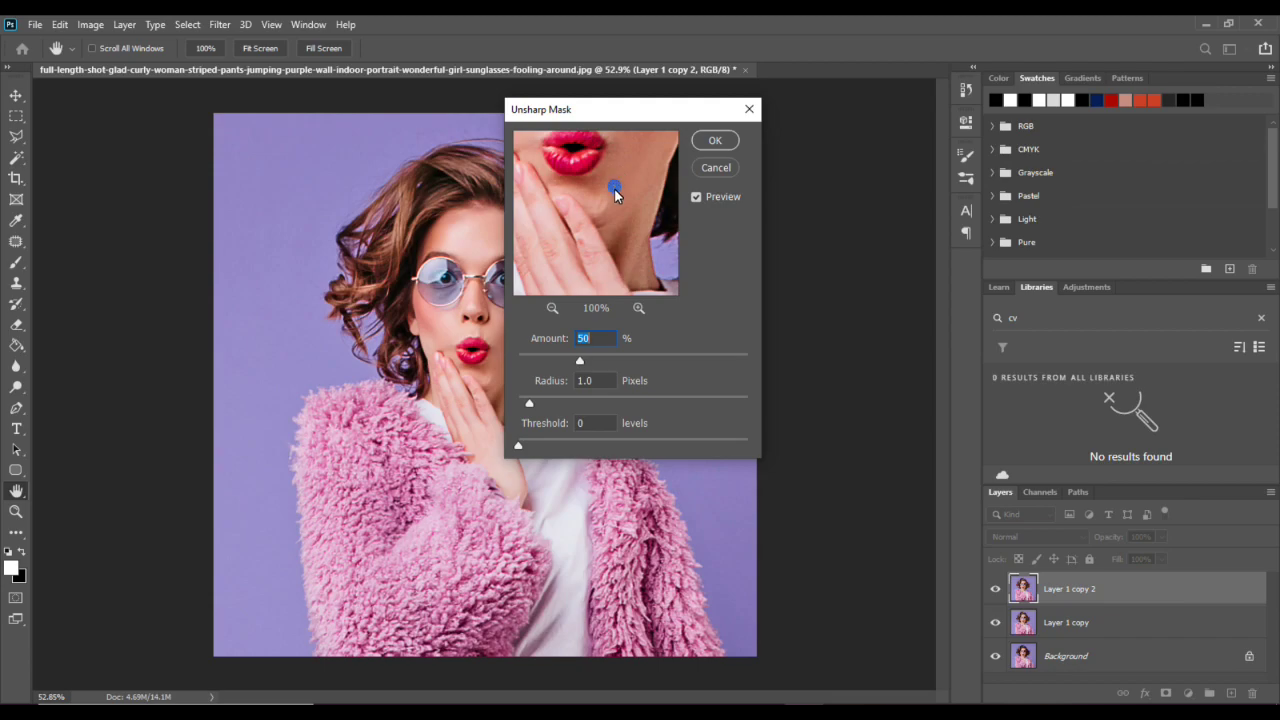
pyautogui.moveTo(614, 188); pyautogui.dragTo(622, 203)
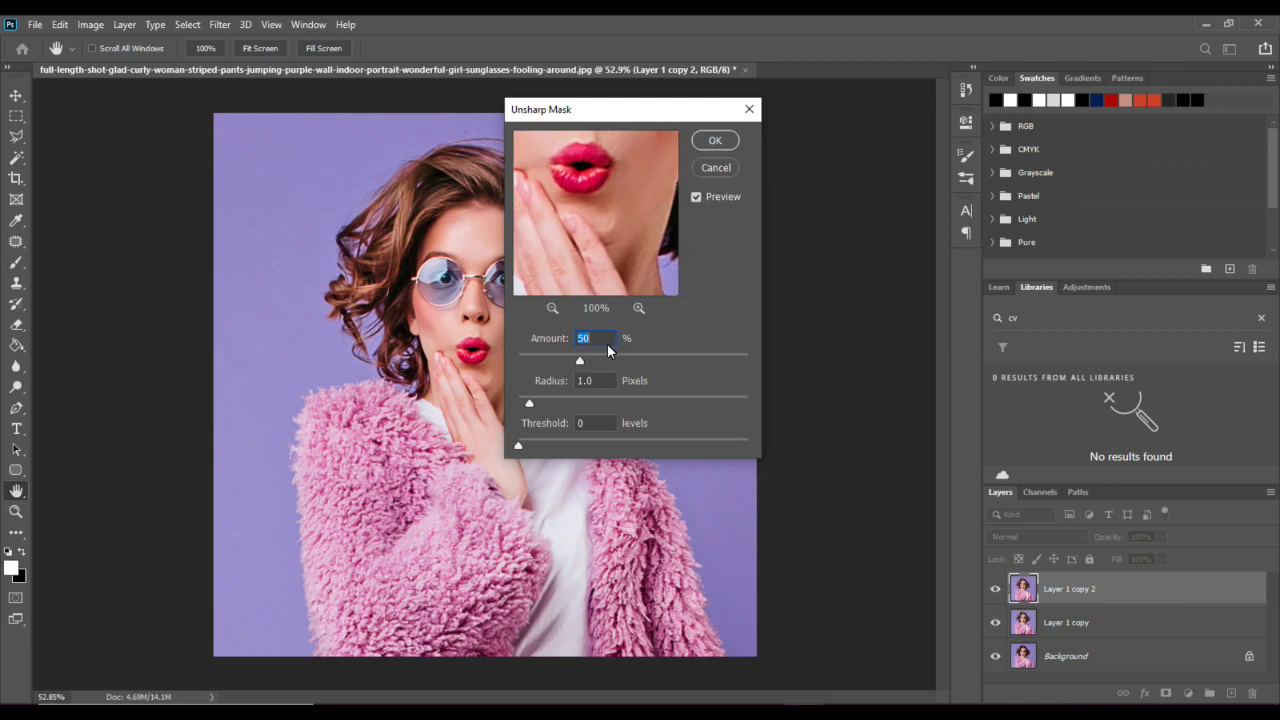
pyautogui.moveTo(594, 358); pyautogui.dragTo(643, 360)
pyautogui.write('2.0')
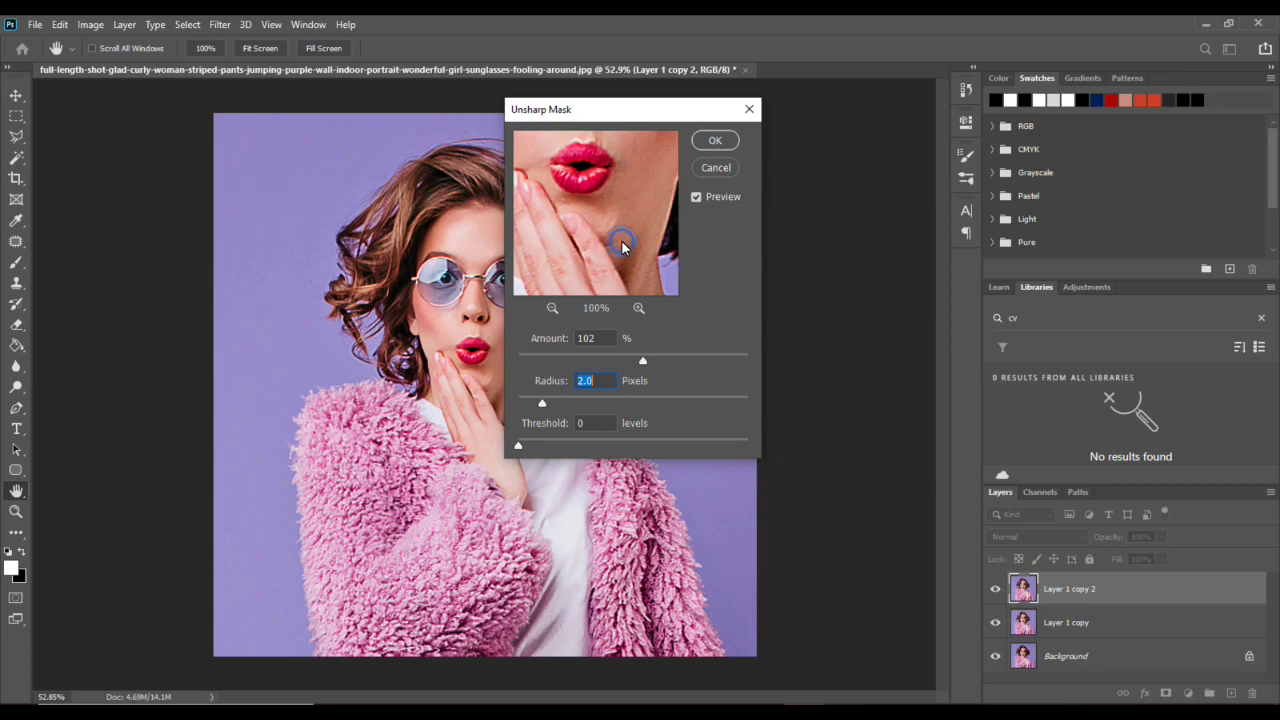
pyautogui.moveTo(643, 360); pyautogui.dragTo(585, 358)
pyautogui.press('BackSpace')
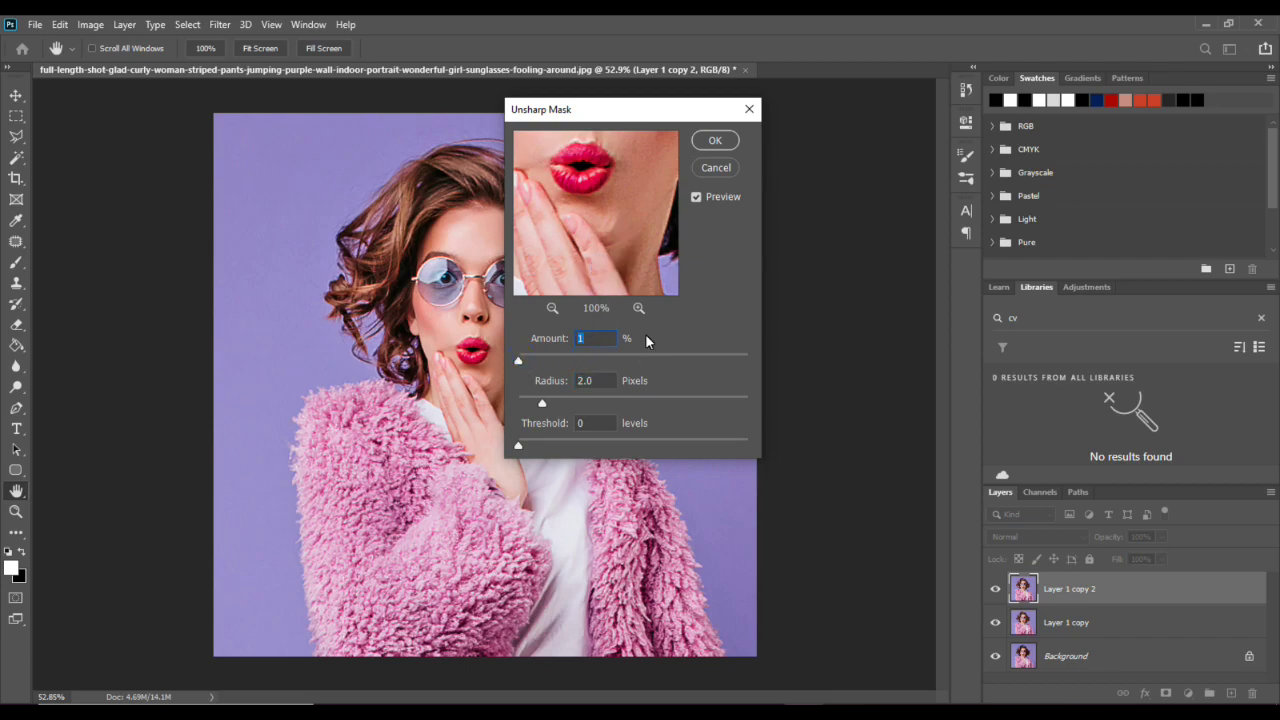
pyautogui.click(626, 360)
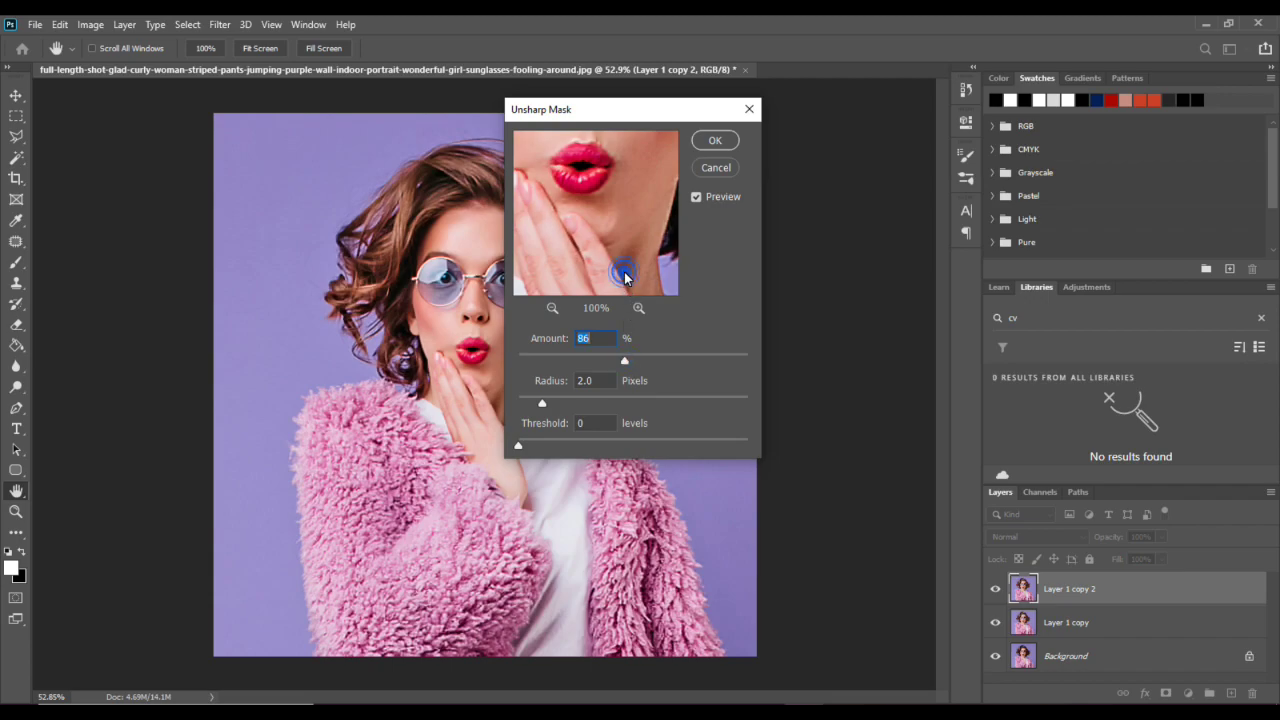
# Set the Unsharp Mask threshold to 33 levels while previewing the face at a smaller scale.
pyautogui.moveTo(617, 228); pyautogui.dragTo(641, 310)
pyautogui.moveTo(617, 160); pyautogui.dragTo(625, 251)
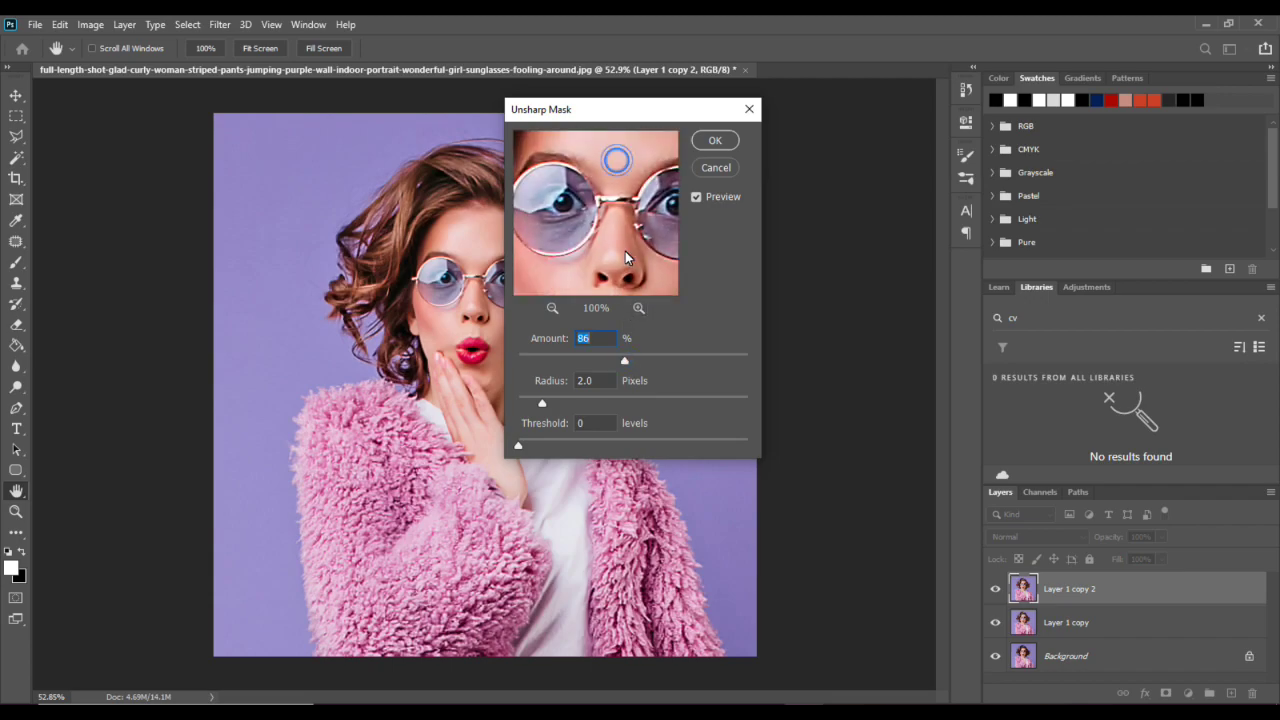
pyautogui.click(553, 309)
pyautogui.click(553, 309)
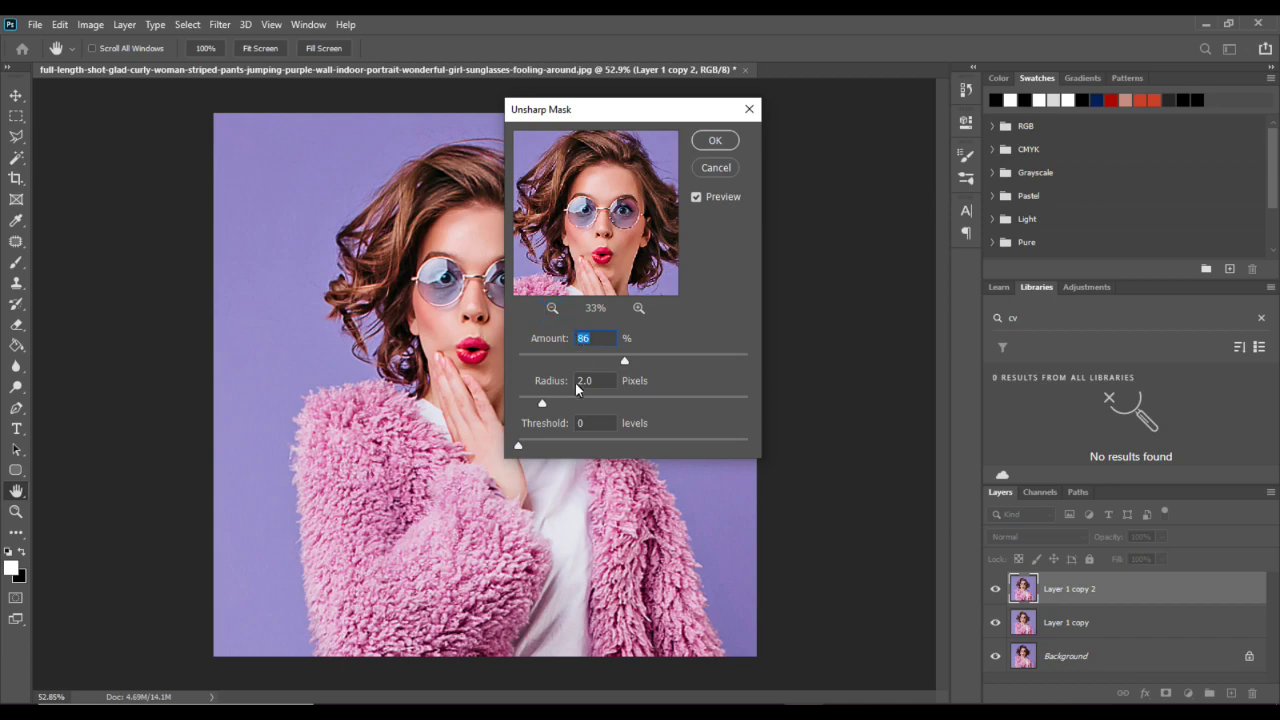
pyautogui.click(545, 444)
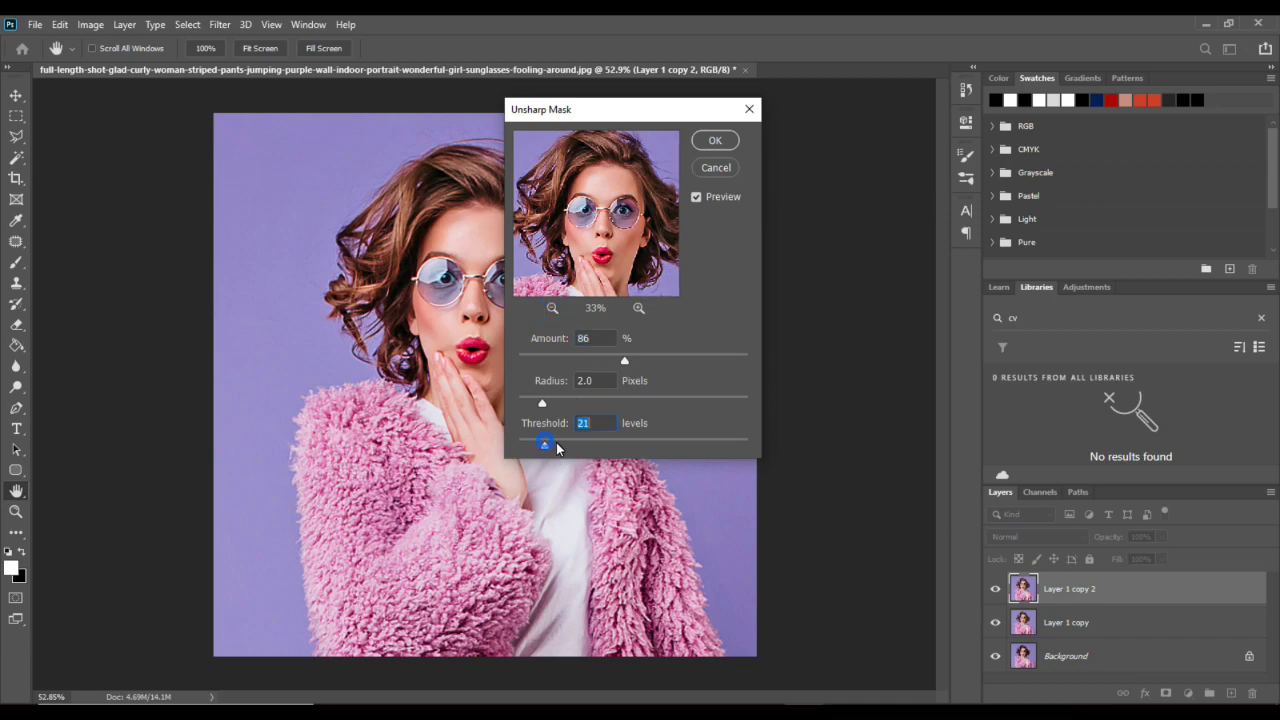
# Inspect the nose and lips in the Unsharp Mask preview and raise the threshold further.
pyautogui.click(640, 312)
pyautogui.click(640, 312)
pyautogui.click(641, 312)
pyautogui.click(641, 312)
pyautogui.moveTo(618, 254); pyautogui.dragTo(594, 143)
pyautogui.moveTo(601, 224); pyautogui.dragTo(584, 141)
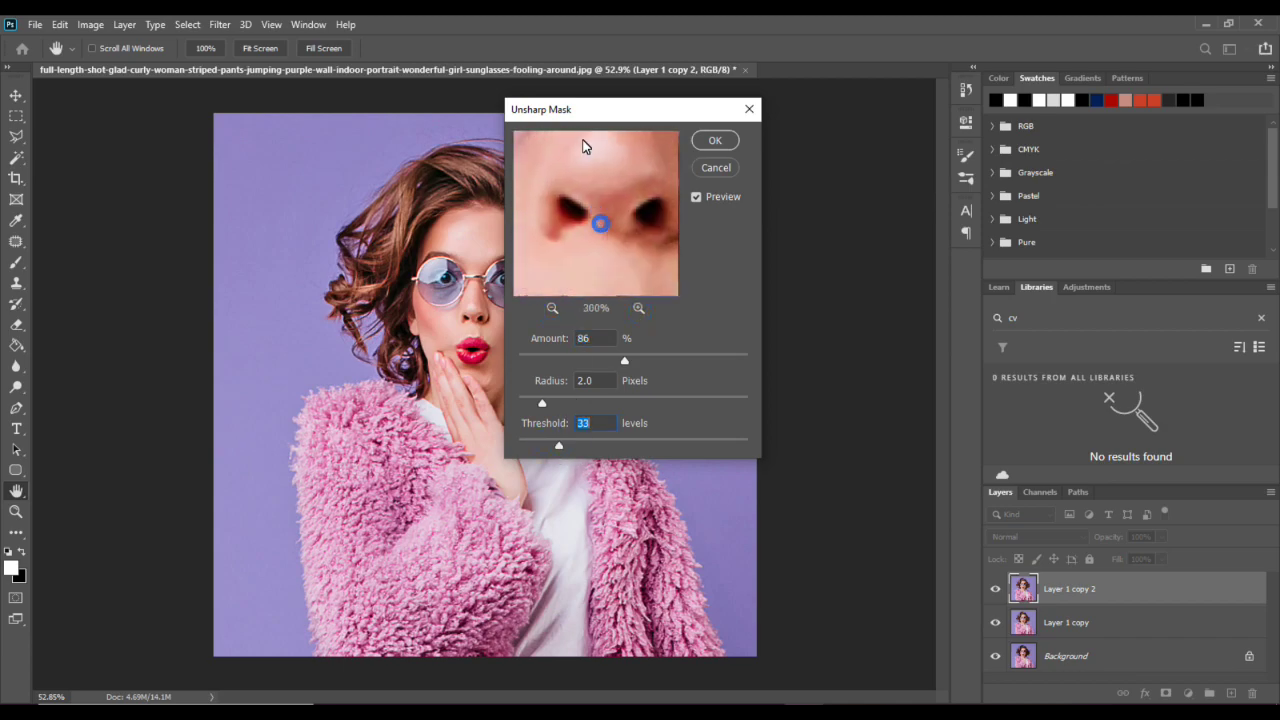
pyautogui.click(552, 308)
pyautogui.click(552, 308)
pyautogui.click(579, 246)
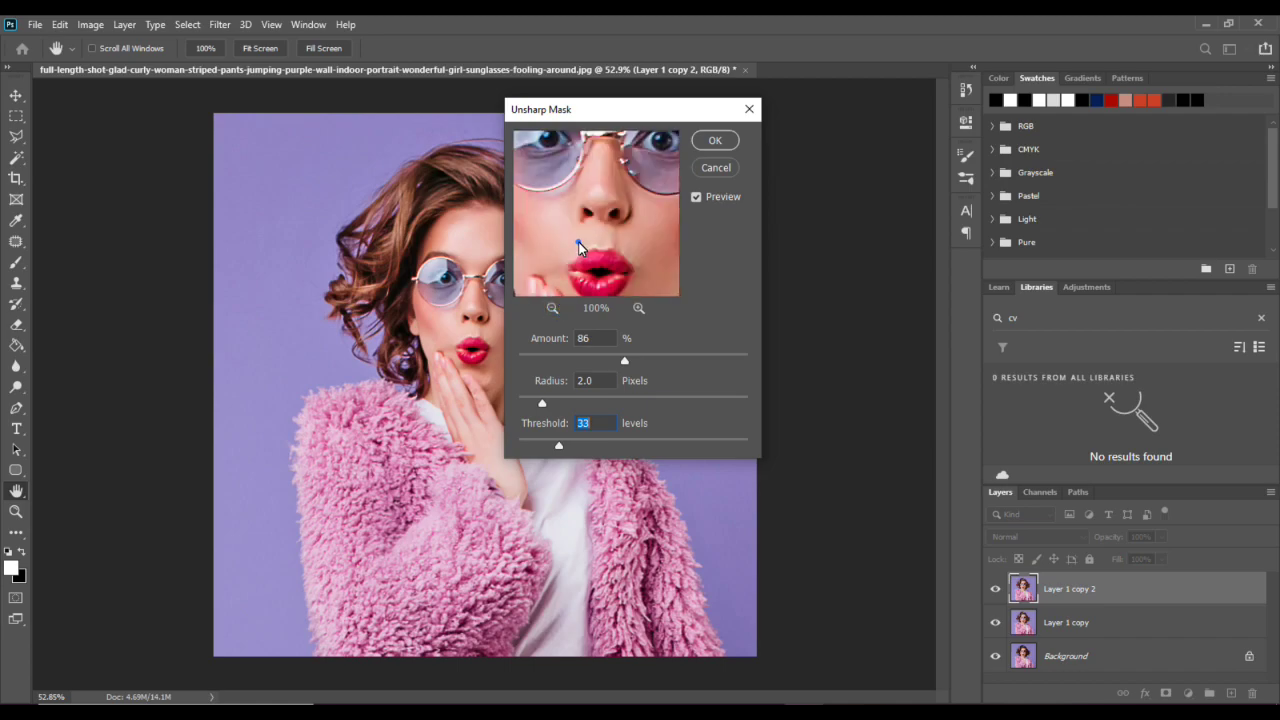
pyautogui.moveTo(578, 242); pyautogui.dragTo(576, 224)
pyautogui.moveTo(552, 445); pyautogui.dragTo(581, 447)
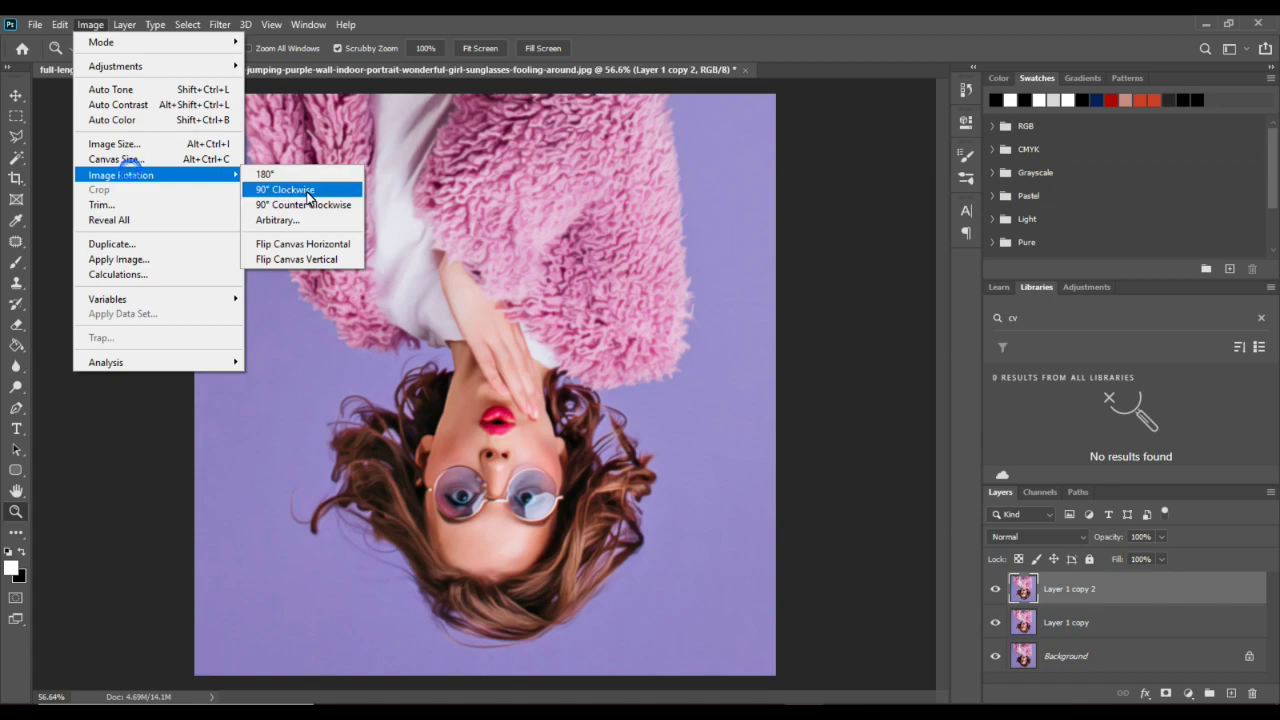
# Rotate the upside-down image 90° clockwise and reapply the last used filter to the top layer.
pyautogui.click(306, 192)
pyautogui.click(220, 24)
pyautogui.click(226, 47)
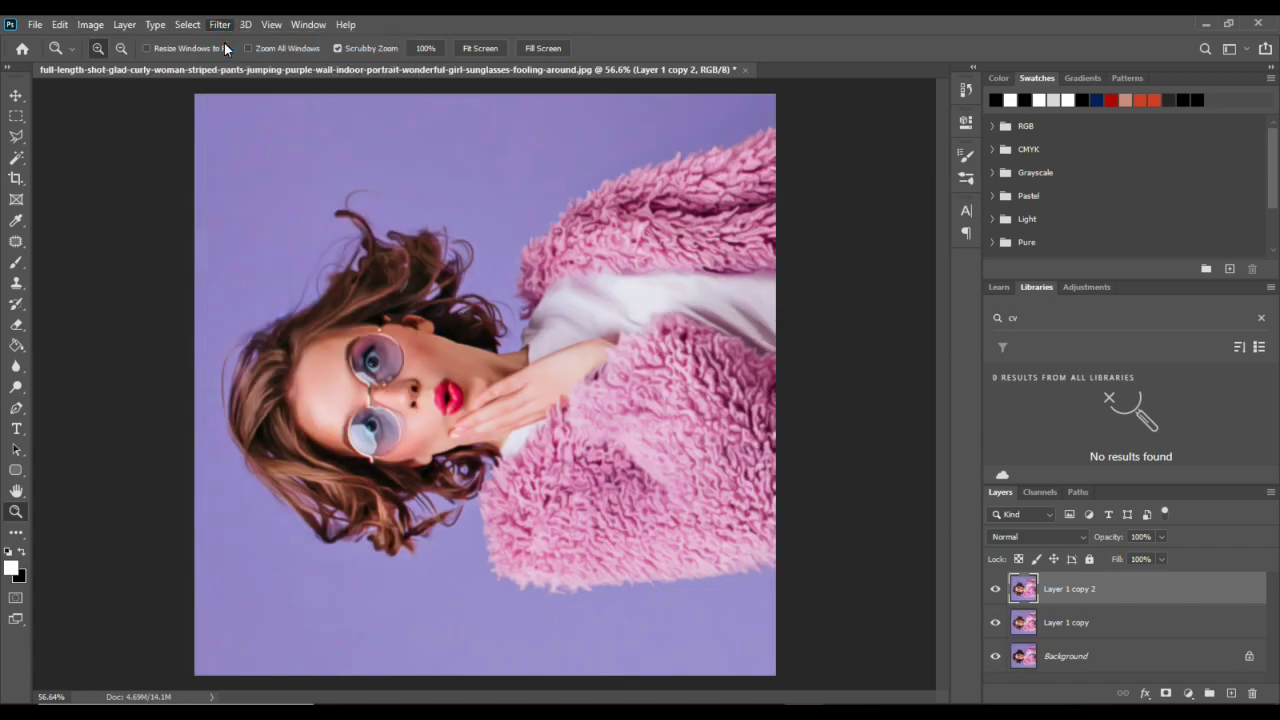
# Rotate the sideways image 90° clockwise to upright, reapply the last used filter, and inspect the face up close.
pyautogui.click(90, 24)
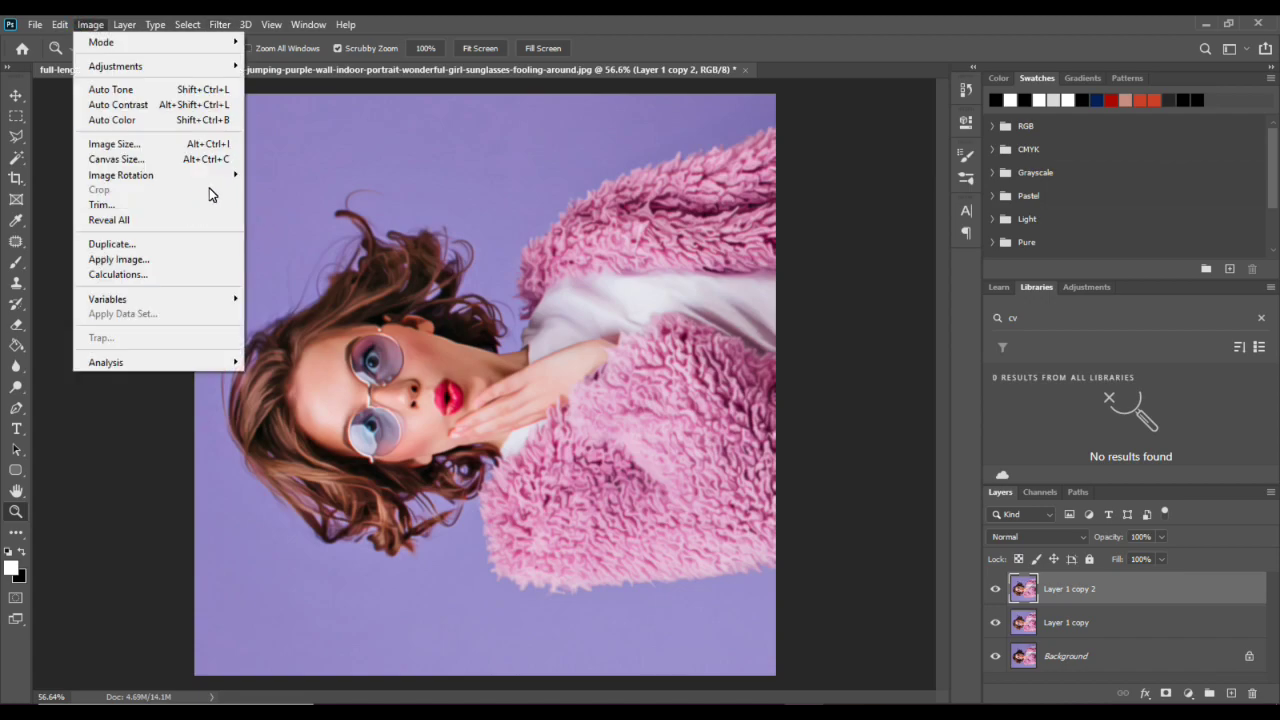
pyautogui.moveTo(215, 176)
pyautogui.click(260, 189)
pyautogui.click(218, 25)
pyautogui.click(231, 46)
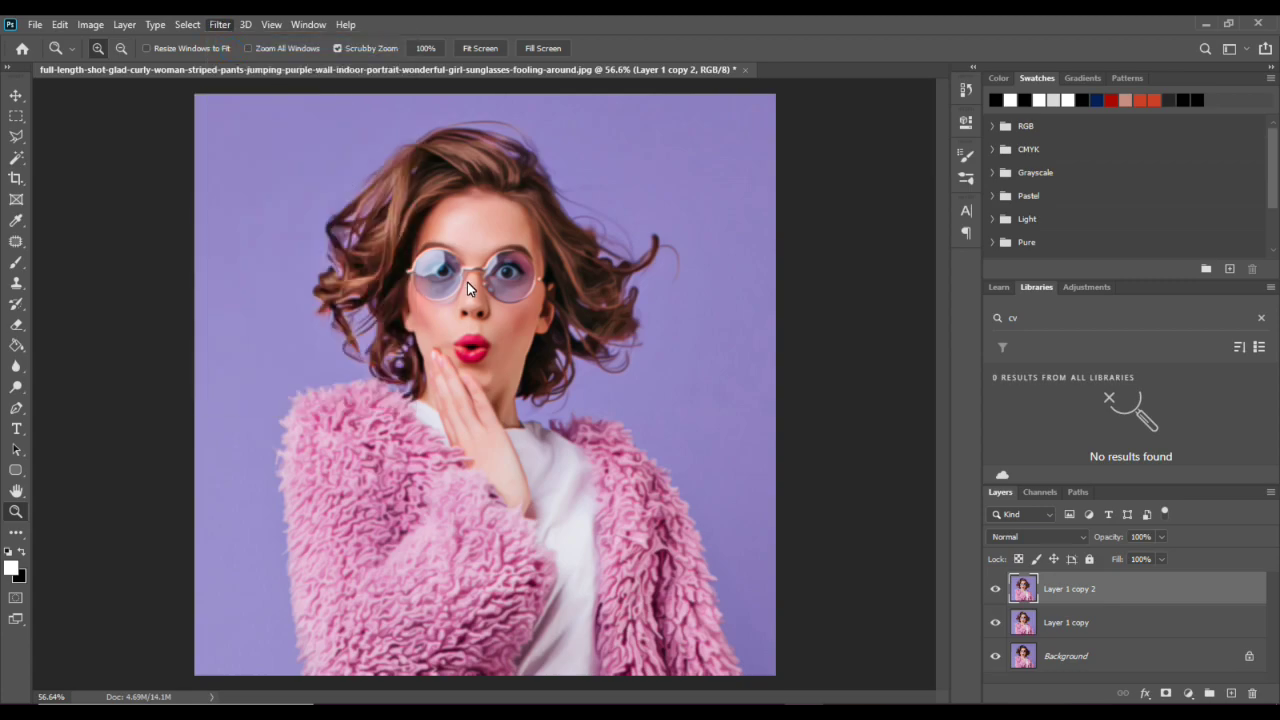
pyautogui.moveTo(498, 247); pyautogui.dragTo(715, 431)
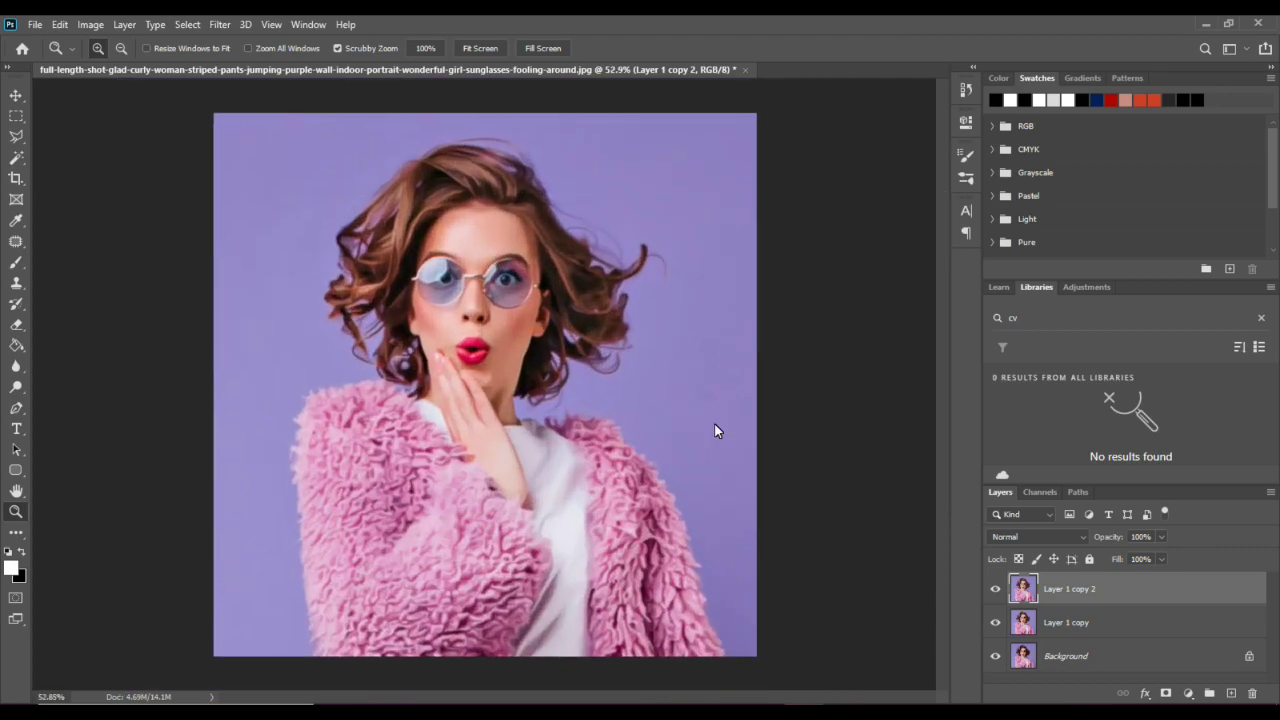
pyautogui.moveTo(486, 278); pyautogui.dragTo(811, 558)
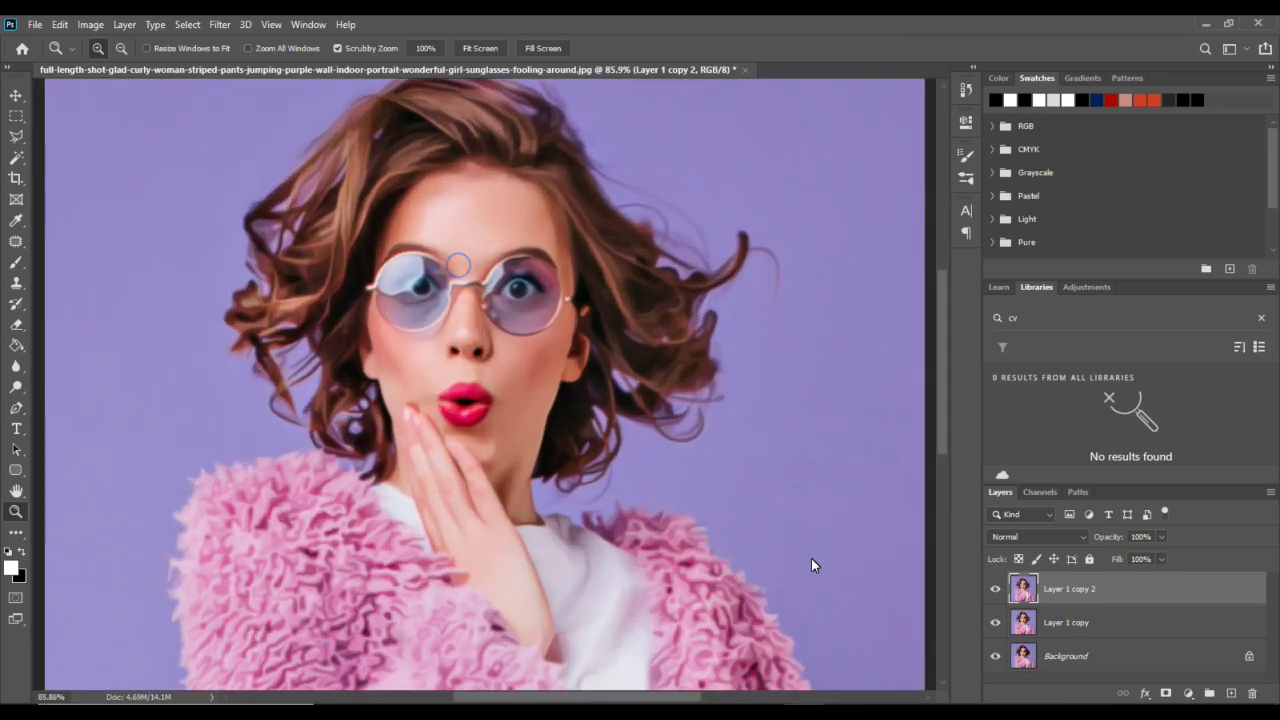
# Compare the painted portrait with the original by temporarily showing only the Background layer, ending on the whole image.
pyautogui.keyDown('alt'); pyautogui.click(993, 656); pyautogui.keyUp('alt')
pyautogui.keyDown('alt'); pyautogui.click(993, 656); pyautogui.keyUp('alt')
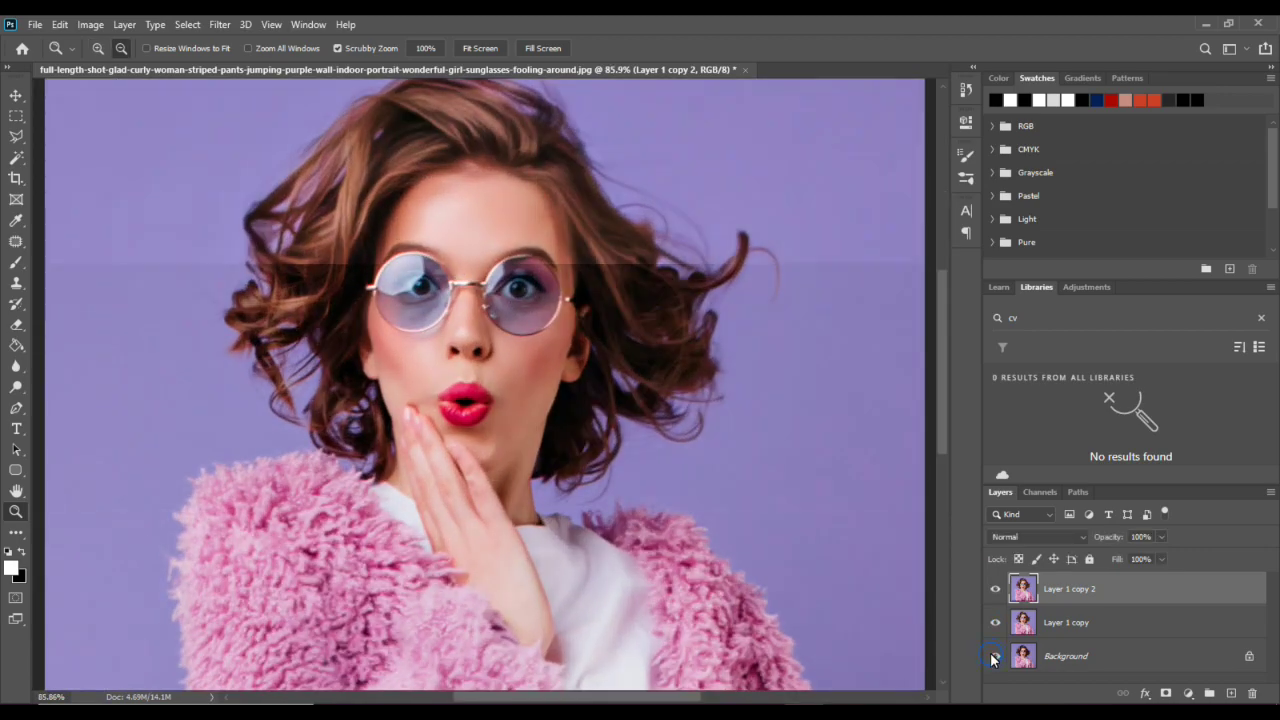
pyautogui.moveTo(721, 485); pyautogui.dragTo(678, 470)
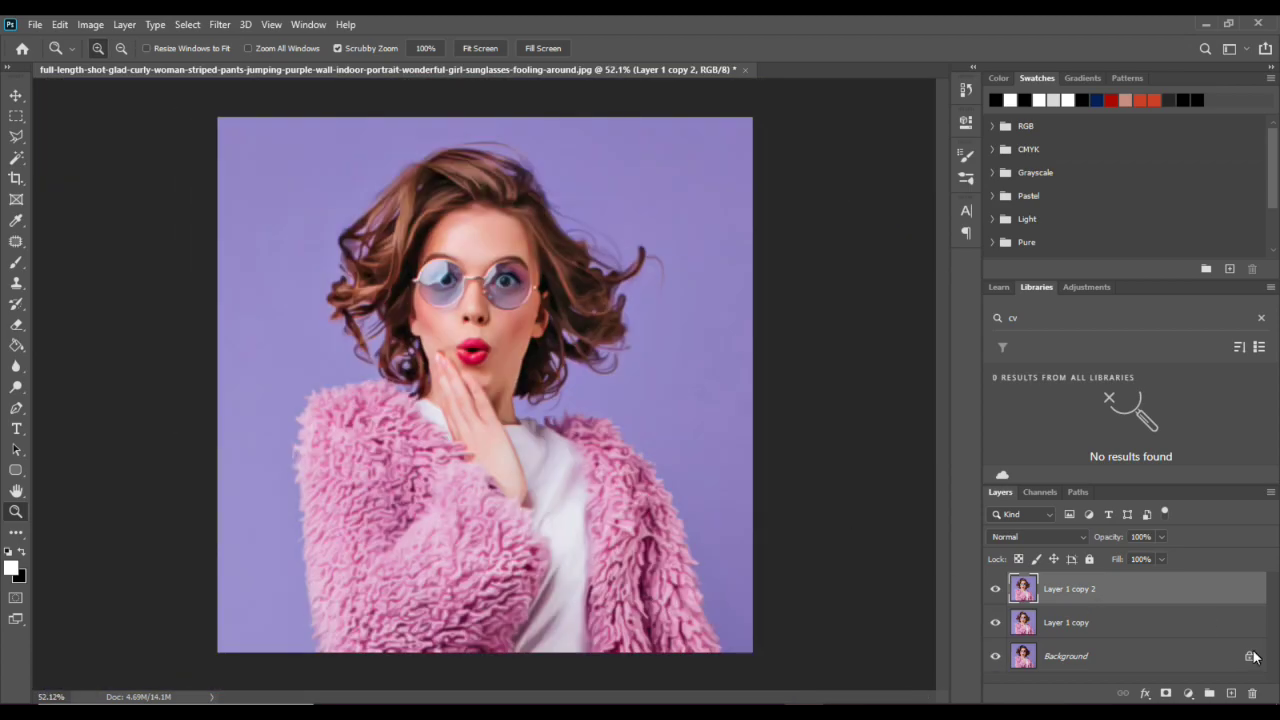
# Add a new empty layer on top and set the foreground colour to bright red, ff3347.
pyautogui.click(1231, 693)
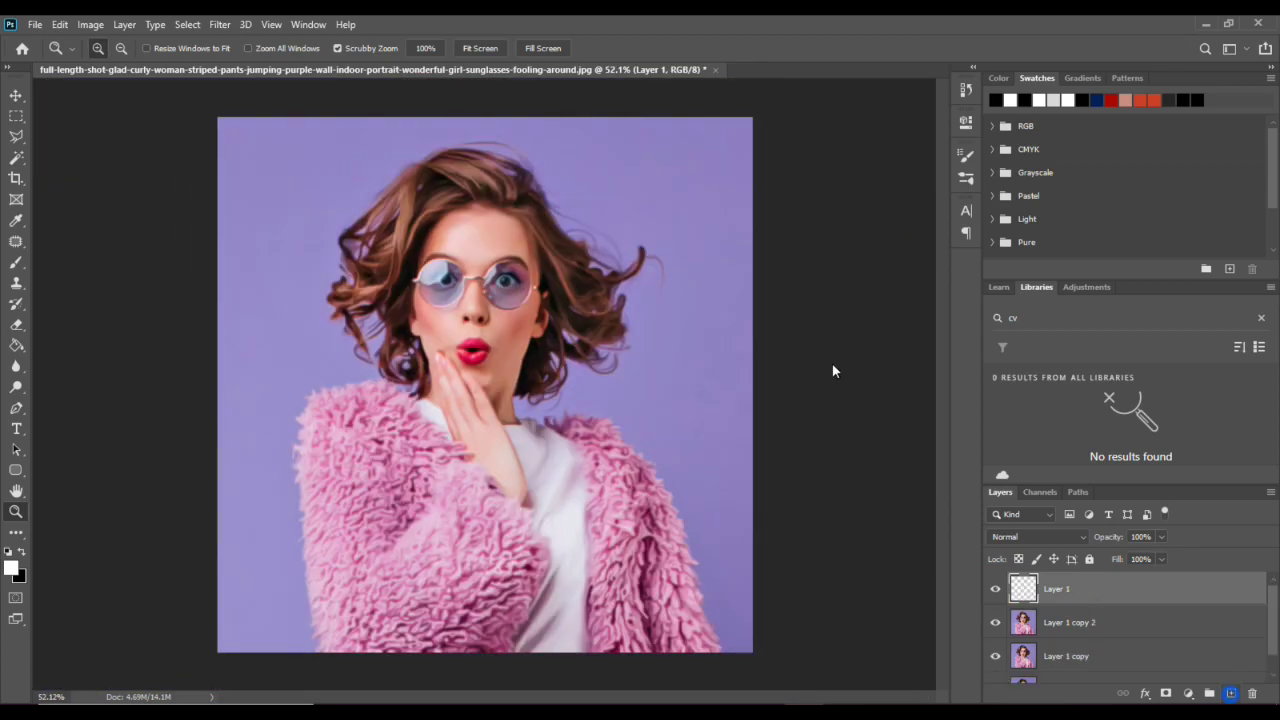
pyautogui.click(12, 568)
pyautogui.click(474, 348)
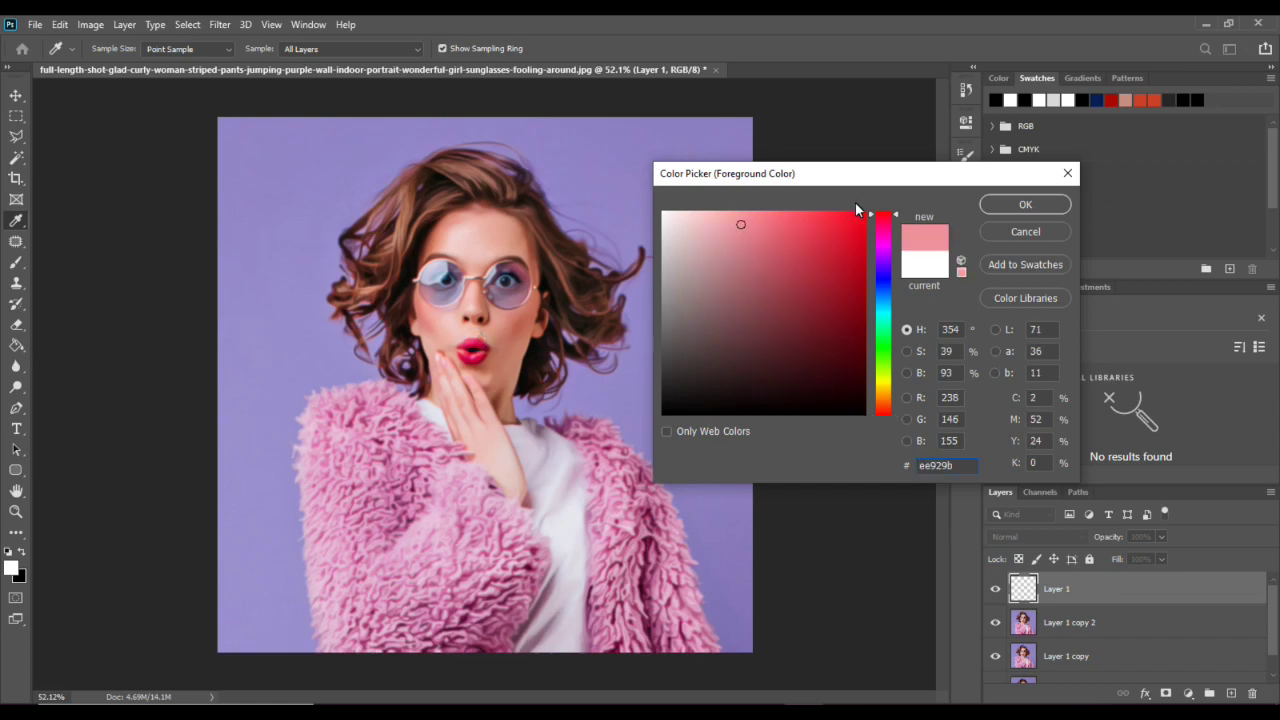
pyautogui.click(824, 213)
pyautogui.click(1024, 205)
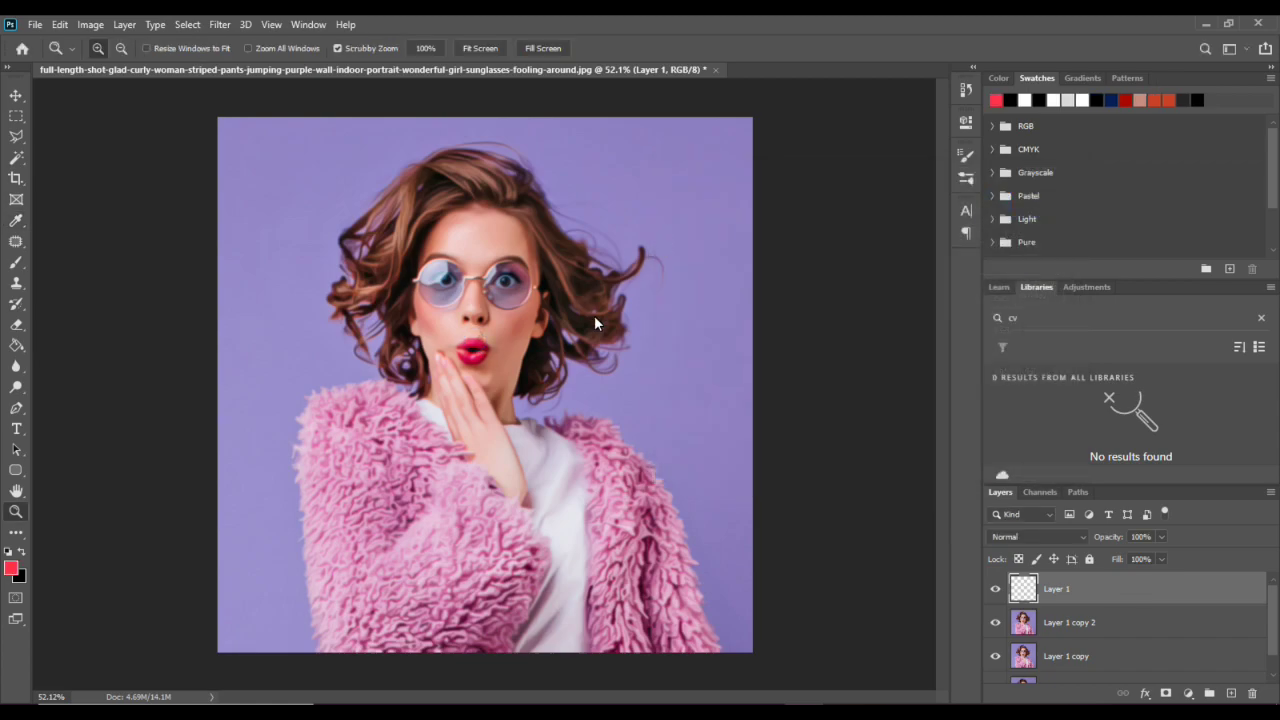
# Paint a soft red glow beside the woman's hair on the image's right side with a 1500 px brush.
pyautogui.press('b')
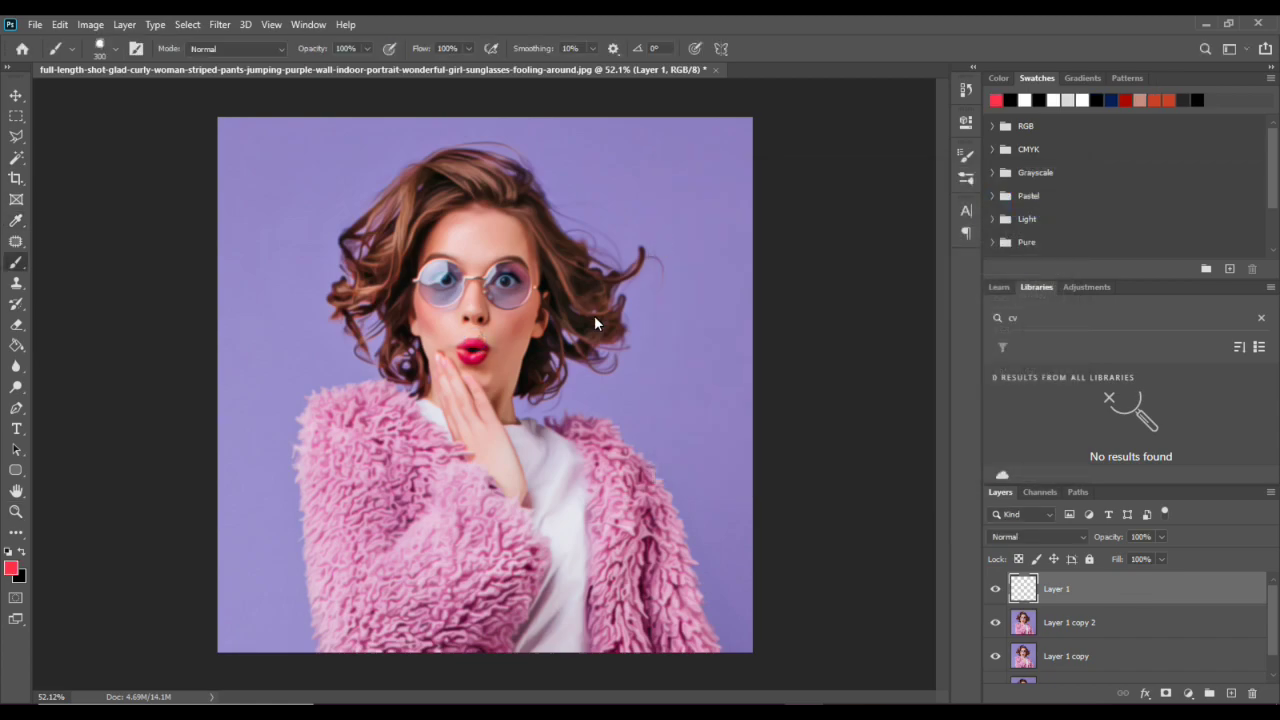
pyautogui.click(110, 47)
pyautogui.click(178, 101)
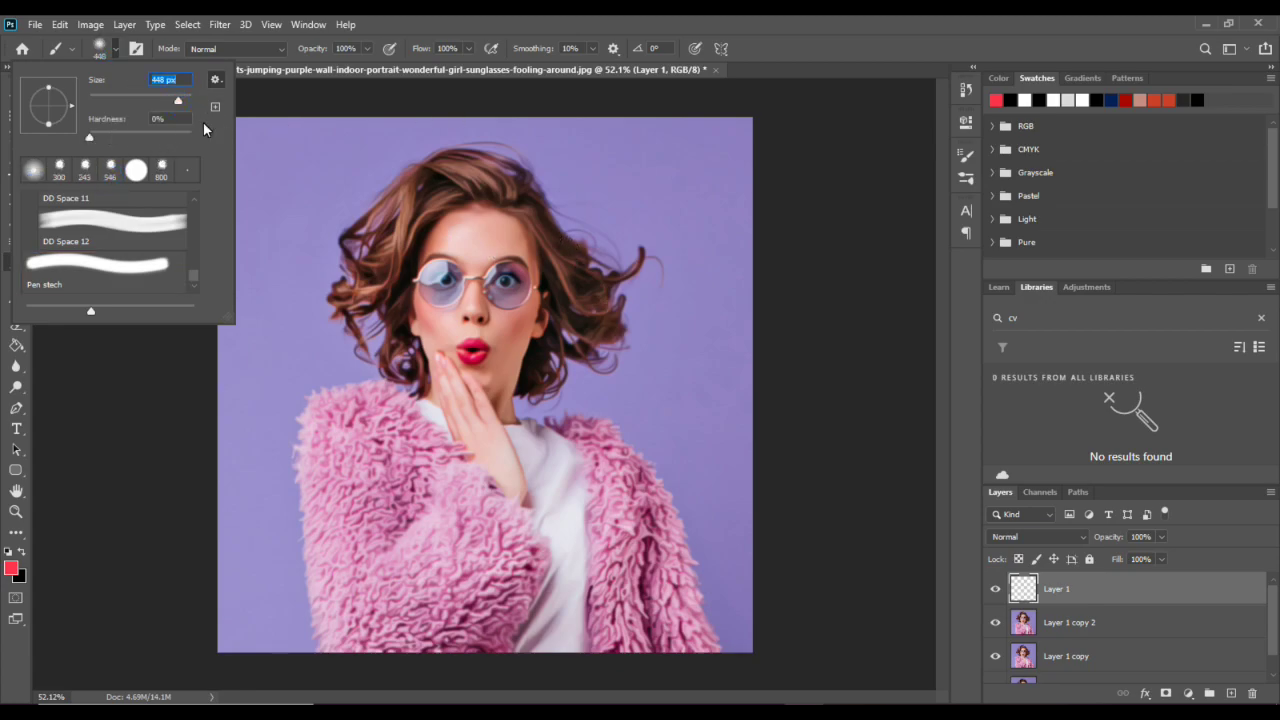
pyautogui.moveTo(182, 101); pyautogui.dragTo(187, 101)
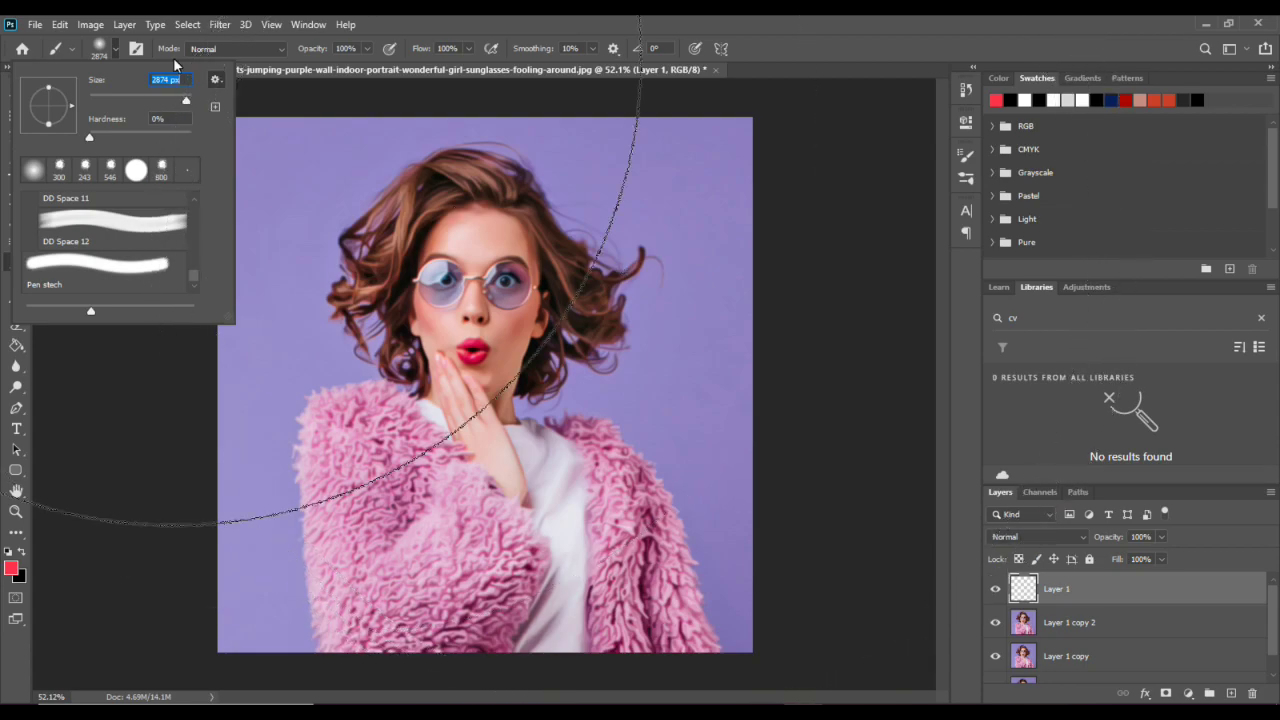
pyautogui.write('1500')
pyautogui.press('Return')
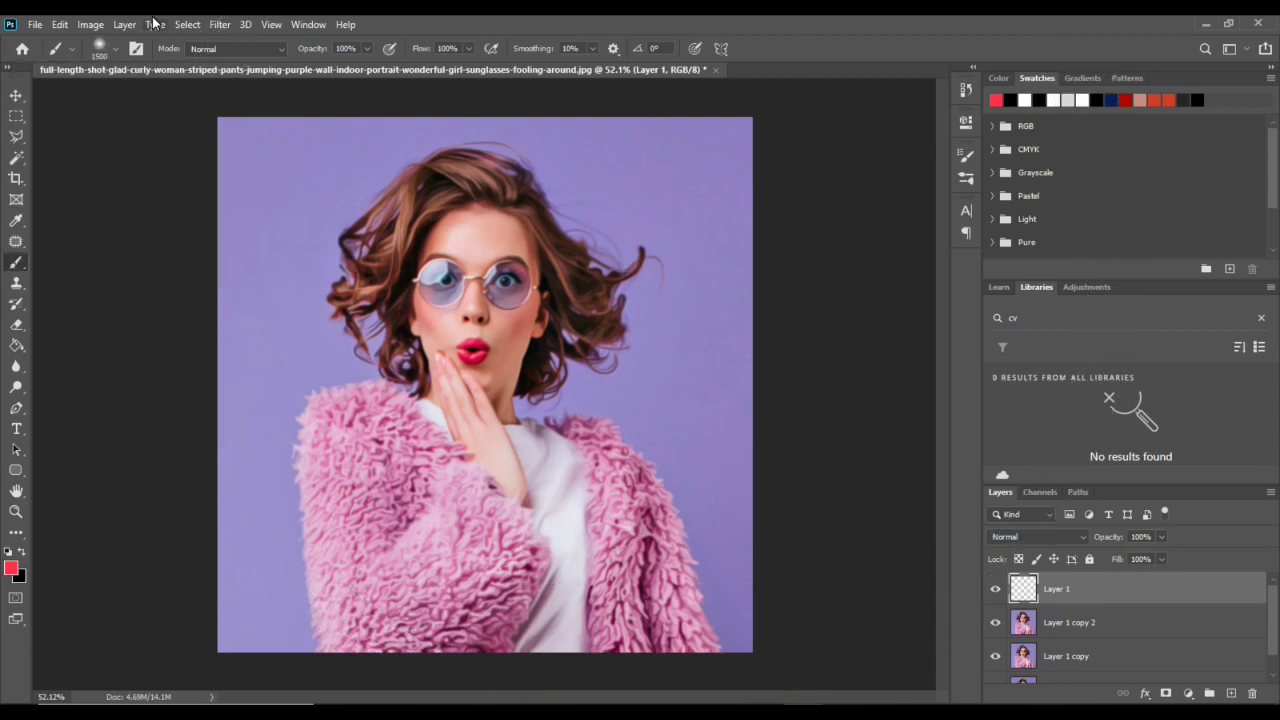
pyautogui.click(708, 336)
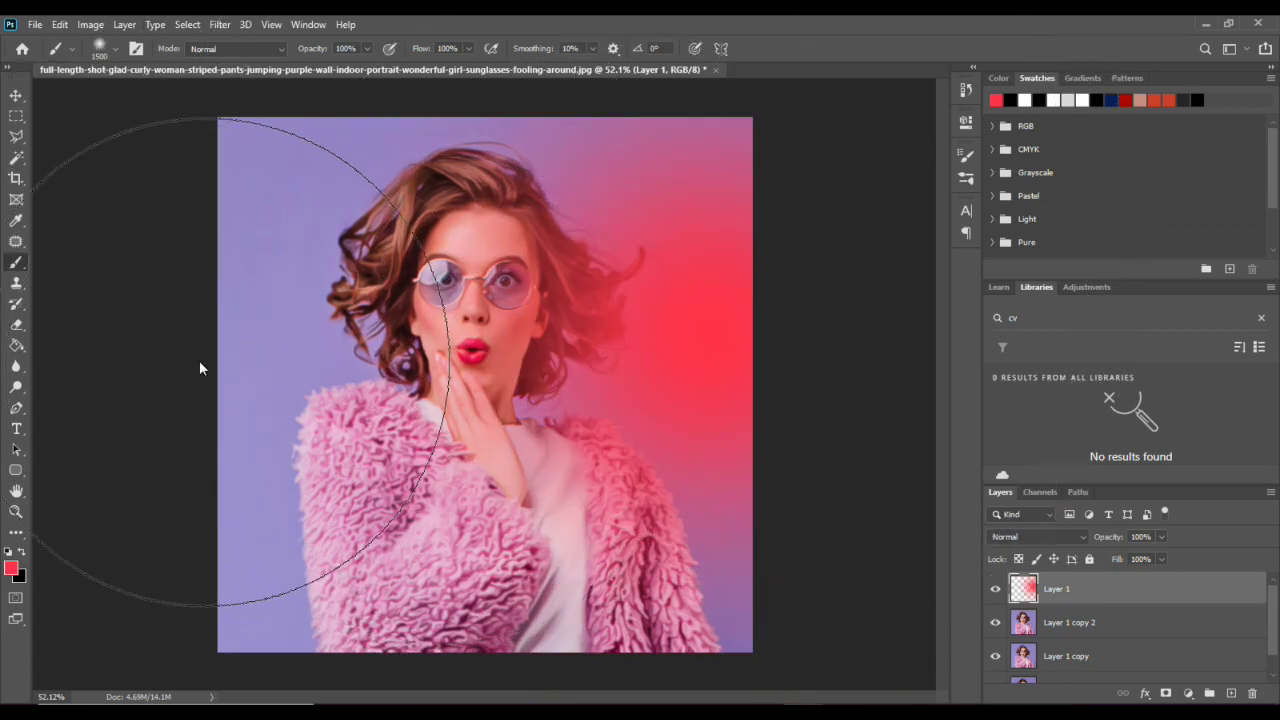
# Change the foreground colour to cyan and paint a soft glow along the image's left edge, beside the fur coat.
pyautogui.click(11, 568)
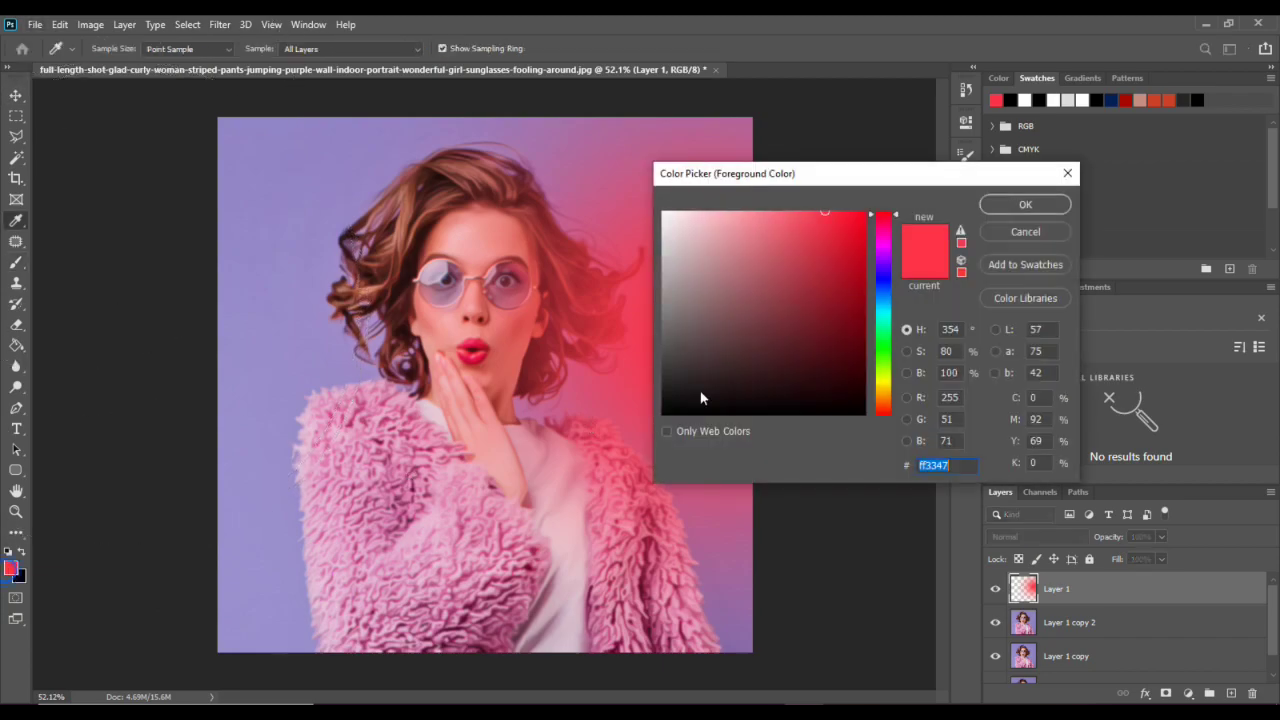
pyautogui.click(881, 308)
pyautogui.press('Return')
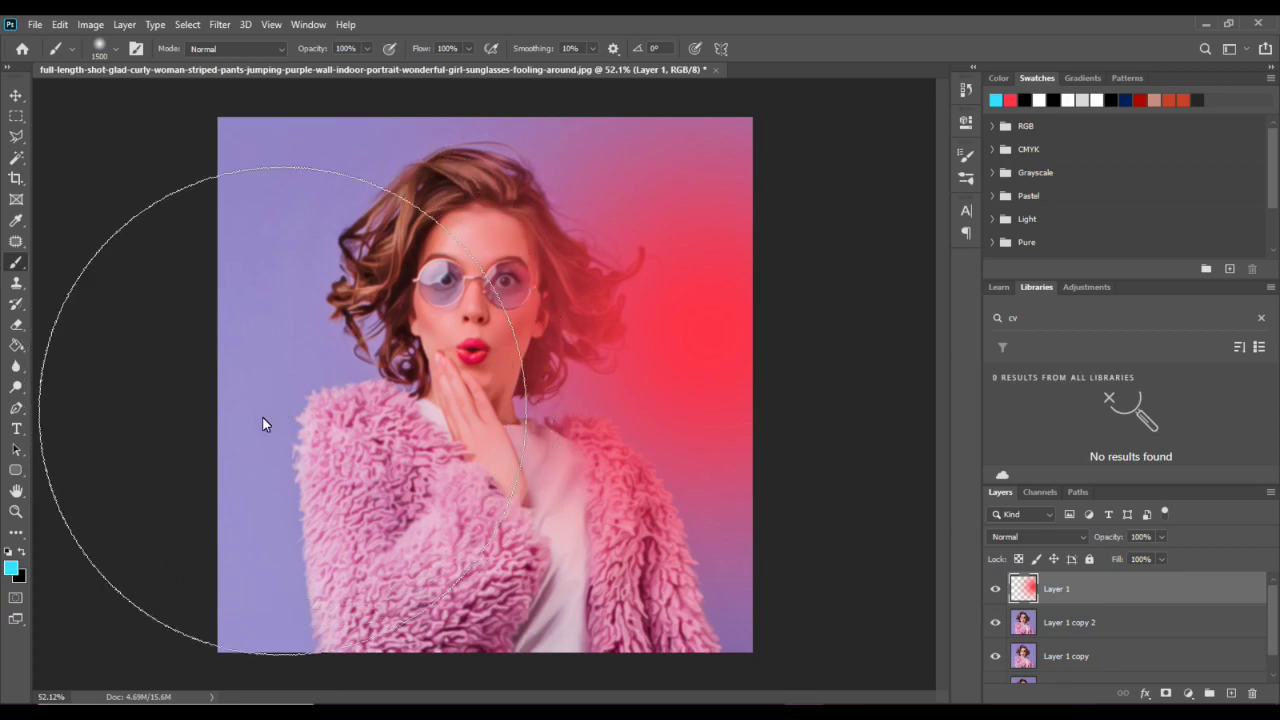
pyautogui.moveTo(267, 413); pyautogui.dragTo(276, 429)
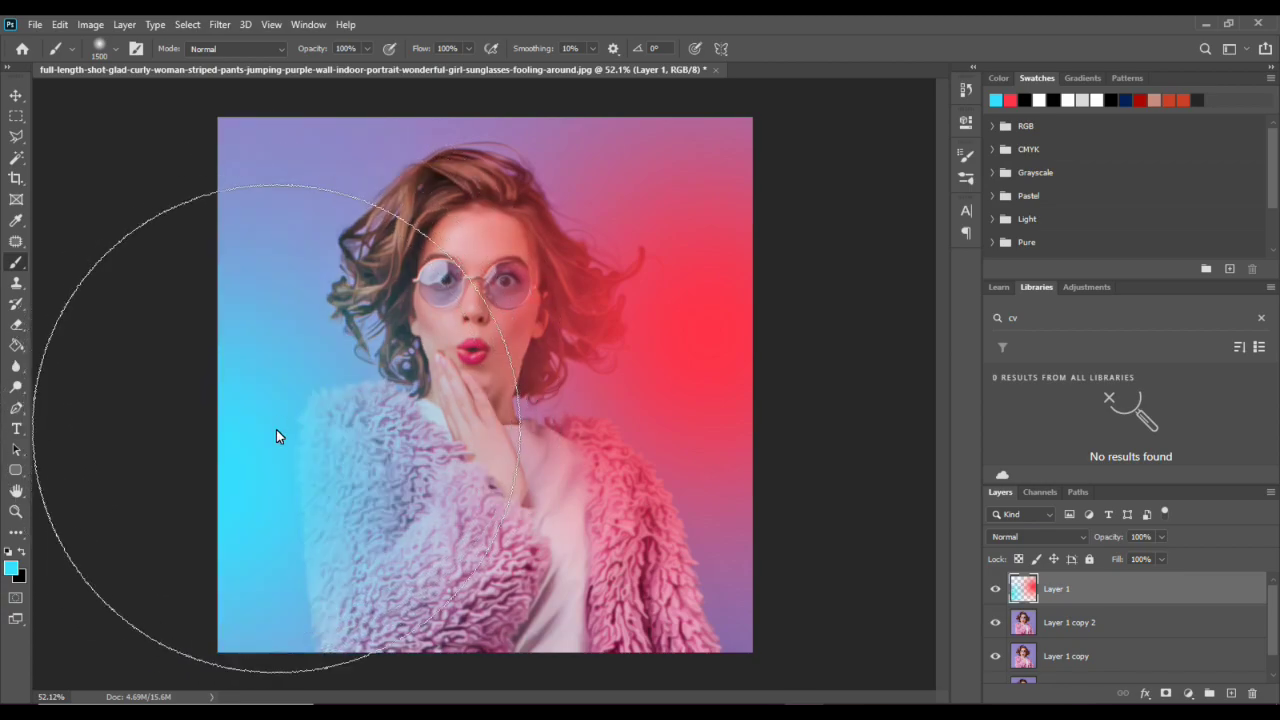
# Set the blend mode of the red and cyan colour layer to Overlay, and hide that layer.
pyautogui.click(1069, 531)
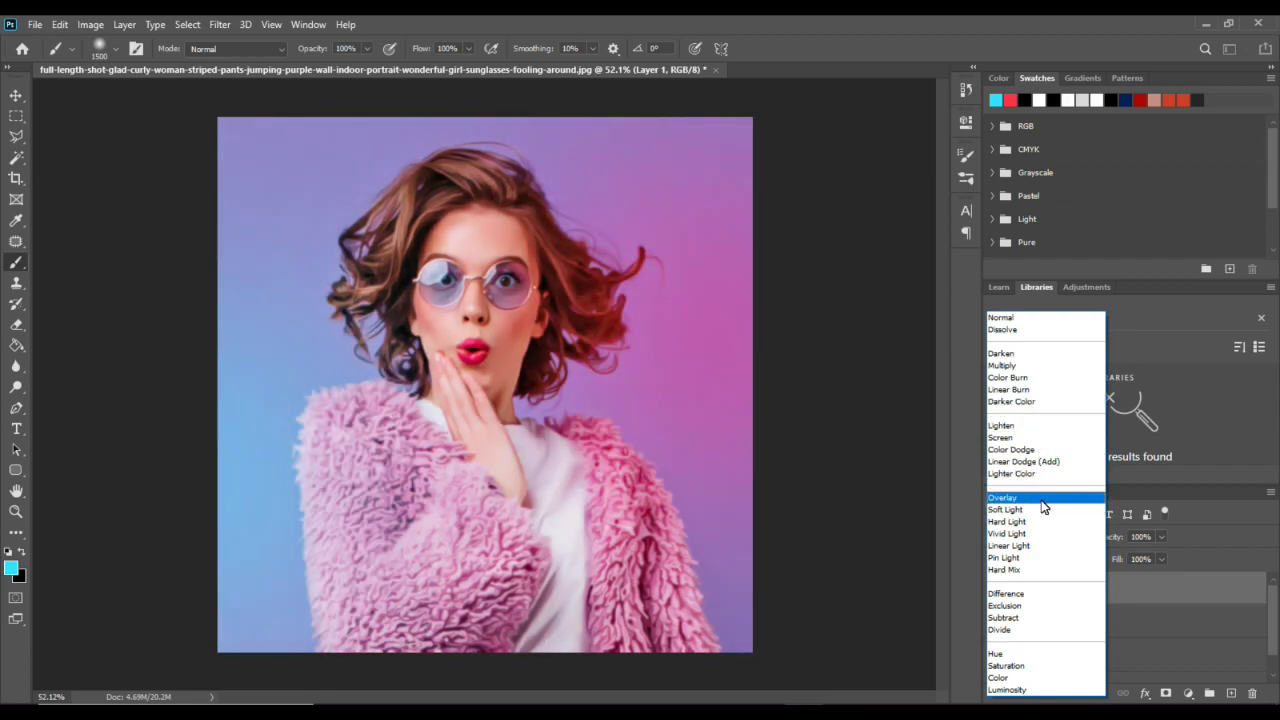
pyautogui.click(1040, 498)
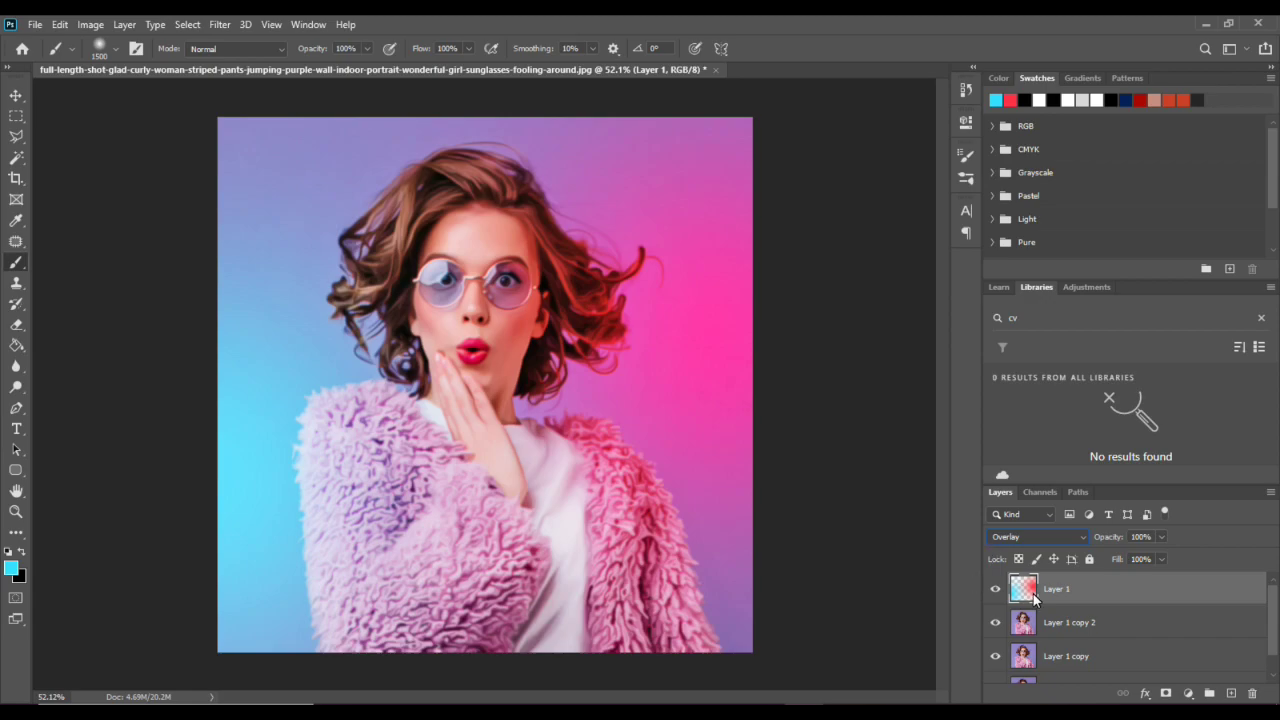
pyautogui.click(995, 589)
# Show only the Background layer and select the woman on it with Select Subject.
pyautogui.click(1077, 620)
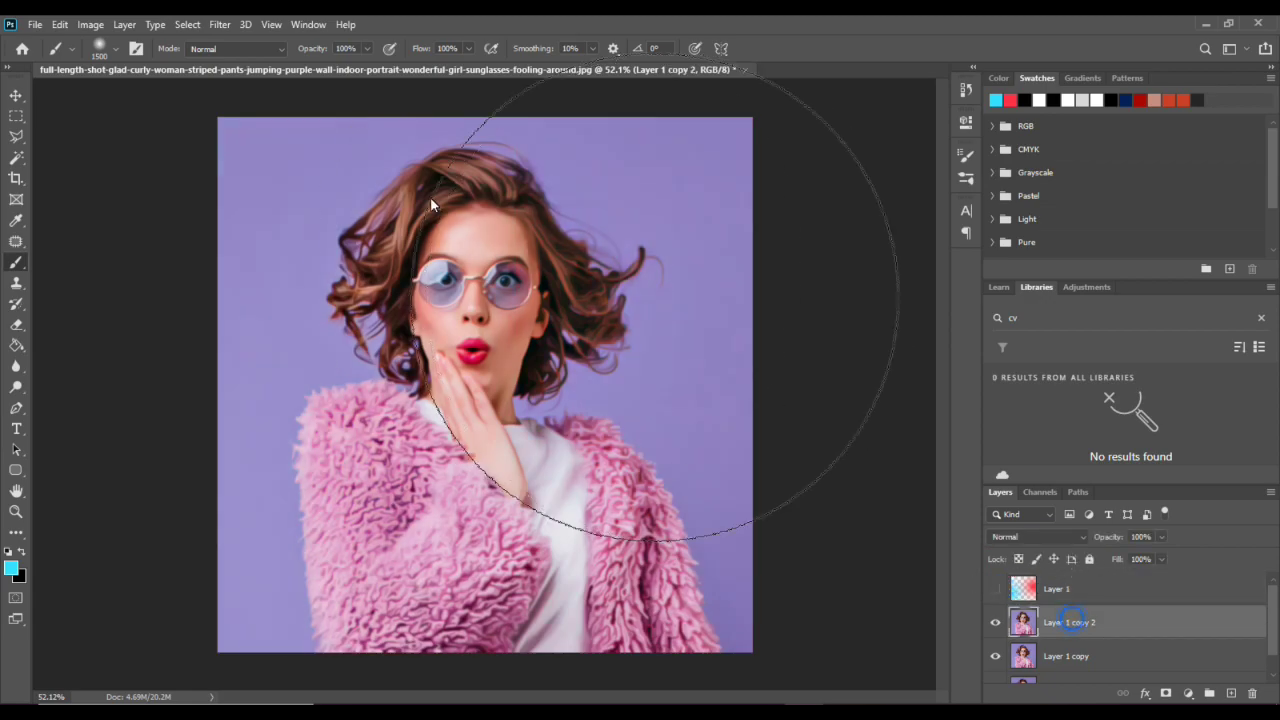
pyautogui.click(192, 24)
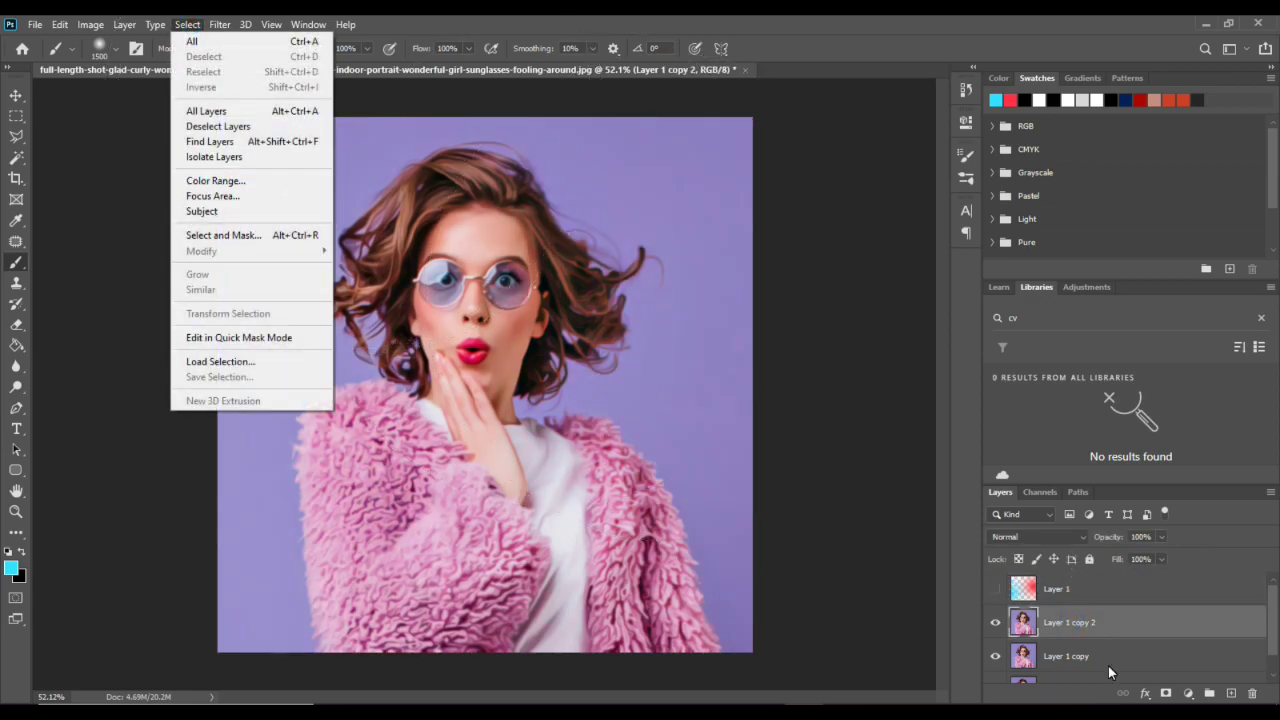
pyautogui.click(1108, 665)
pyautogui.scroll(-1, 1060, 630)
pyautogui.keyDown('alt'); pyautogui.click(995, 631); pyautogui.keyUp('alt')
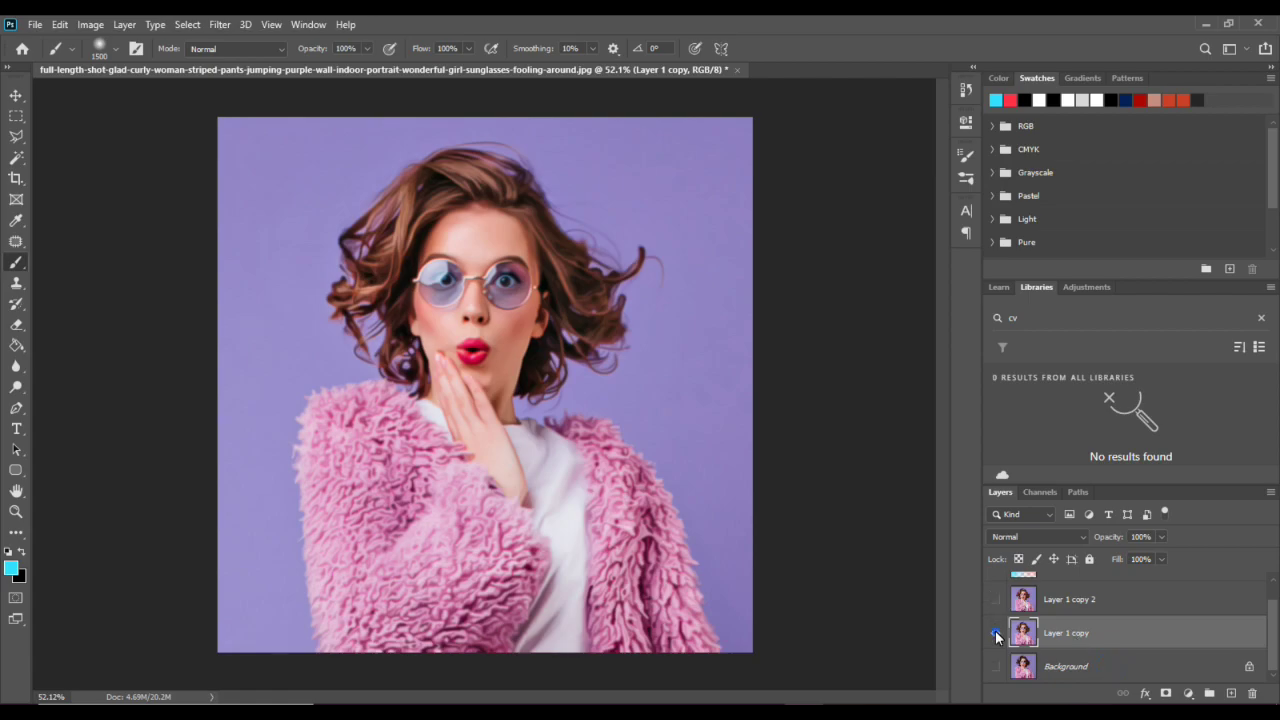
pyautogui.keyDown('alt'); pyautogui.click(995, 666); pyautogui.keyUp('alt')
pyautogui.click(1066, 666)
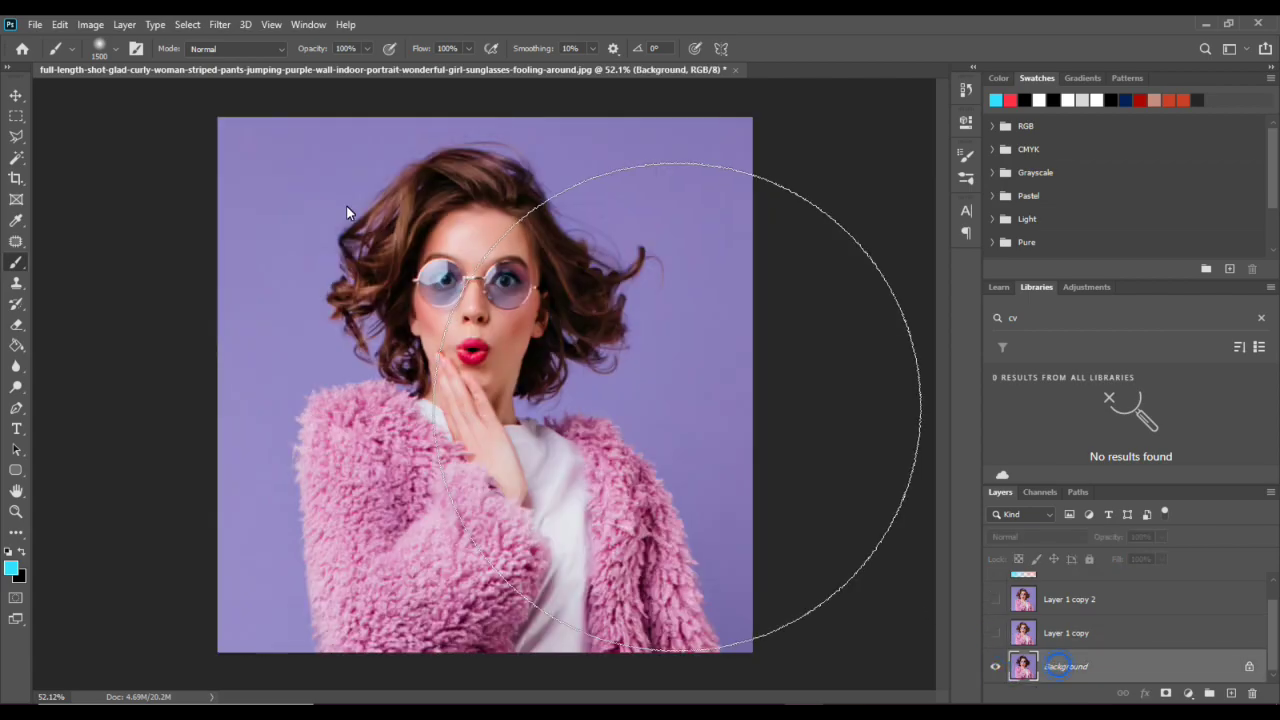
pyautogui.click(188, 24)
pyautogui.click(201, 211)
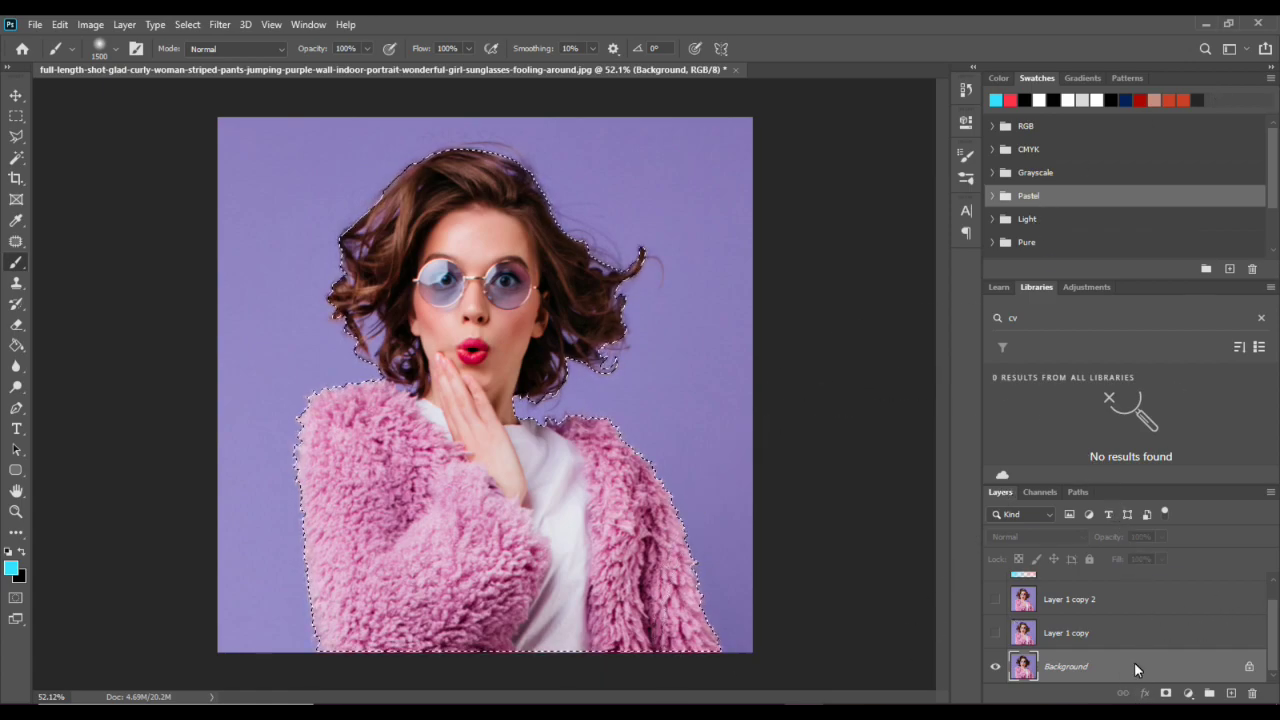
# Copy the selected woman from Layer 1 copy 2 onto a new layer.
pyautogui.scroll(1, 1130, 640)
pyautogui.click(1125, 623)
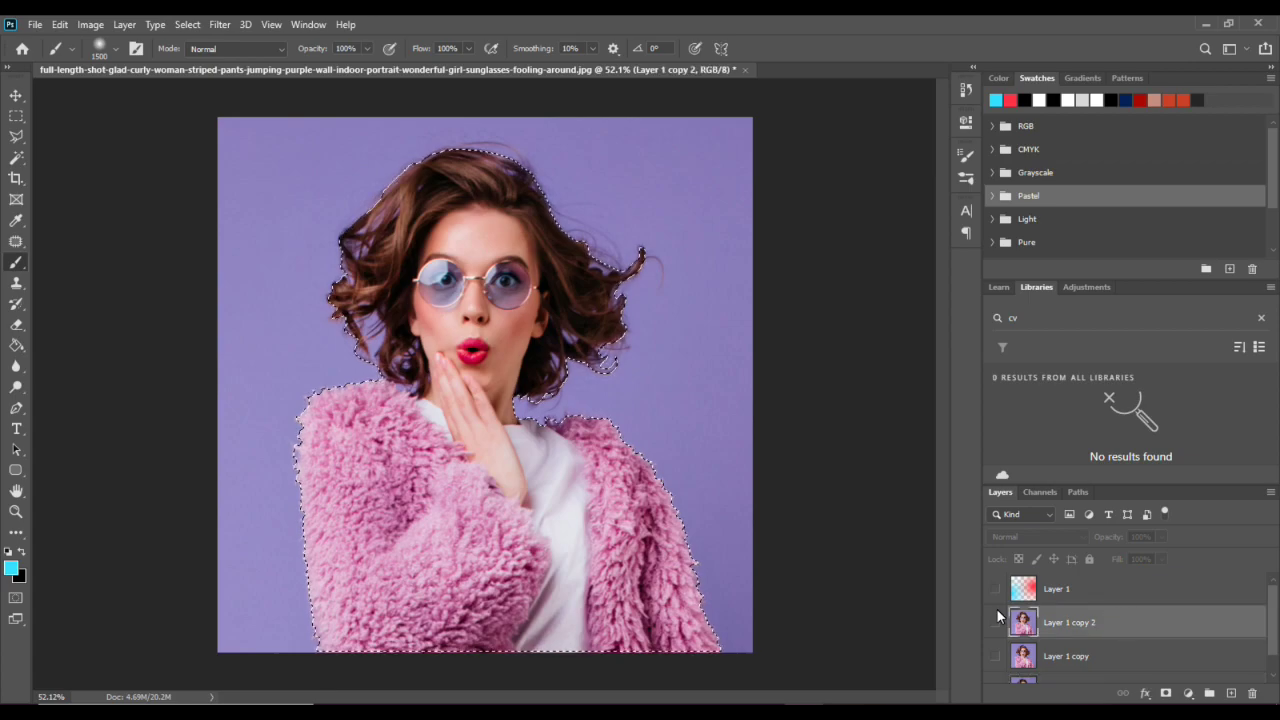
pyautogui.hotkey('ctrl', 'j')
# Make Layer 1 copy 2, Layer 1 copy and the colour glow layer visible again.
pyautogui.click(994, 658)
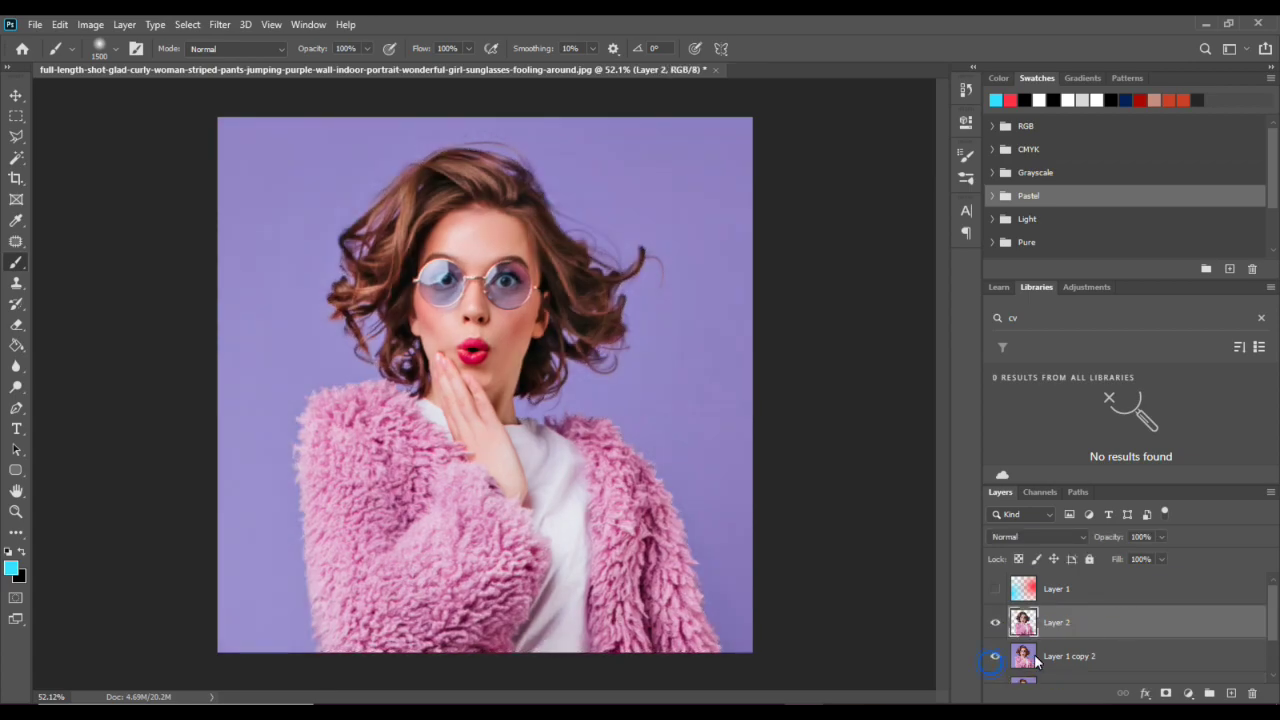
pyautogui.scroll(-2, 1050, 645)
pyautogui.click(1080, 636)
pyautogui.click(995, 632)
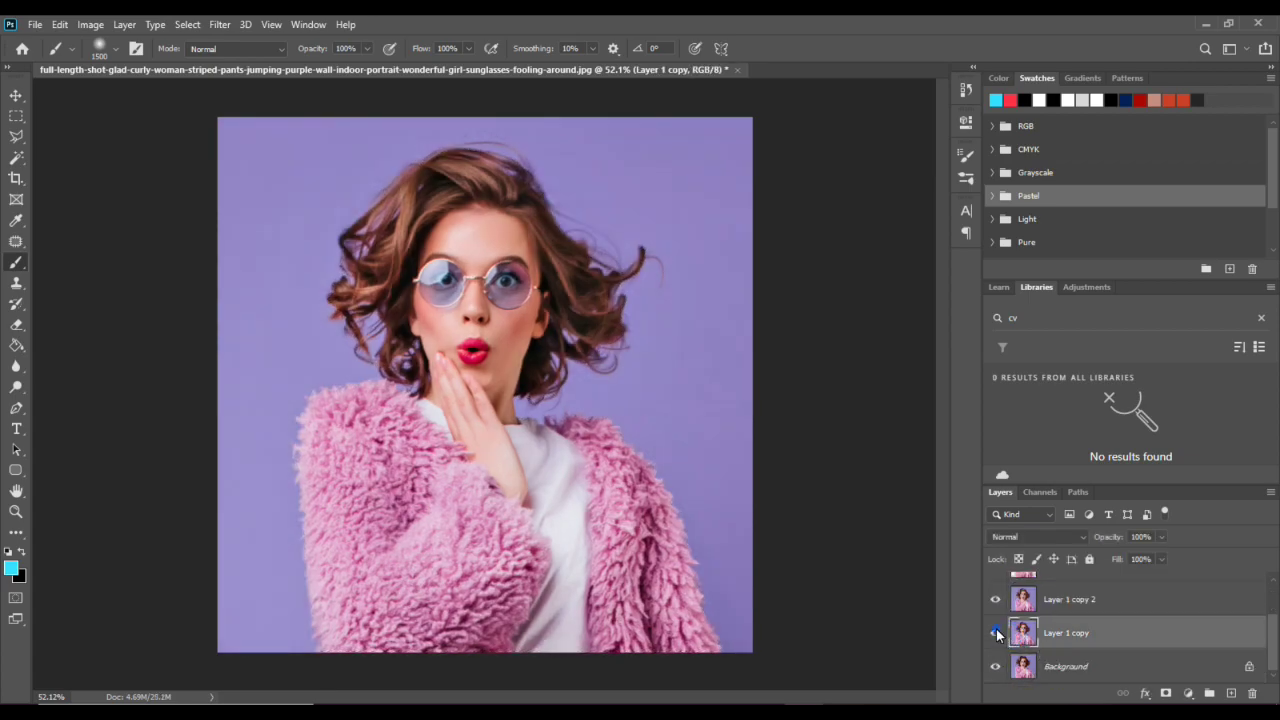
pyautogui.scroll(2, 1071, 628)
pyautogui.click(994, 589)
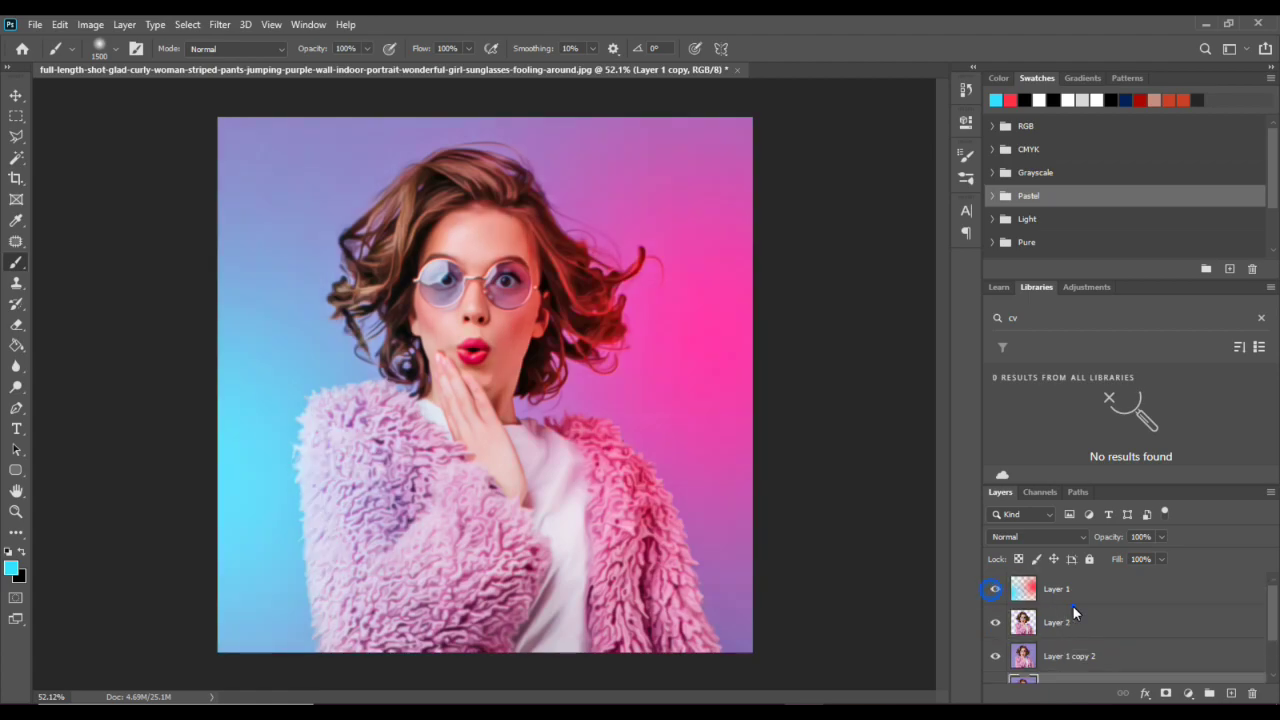
# Clip the colour glow layer to the woman's cutout layer and lower its opacity to 53%.
pyautogui.rightClick(1072, 598)
pyautogui.click(932, 339)
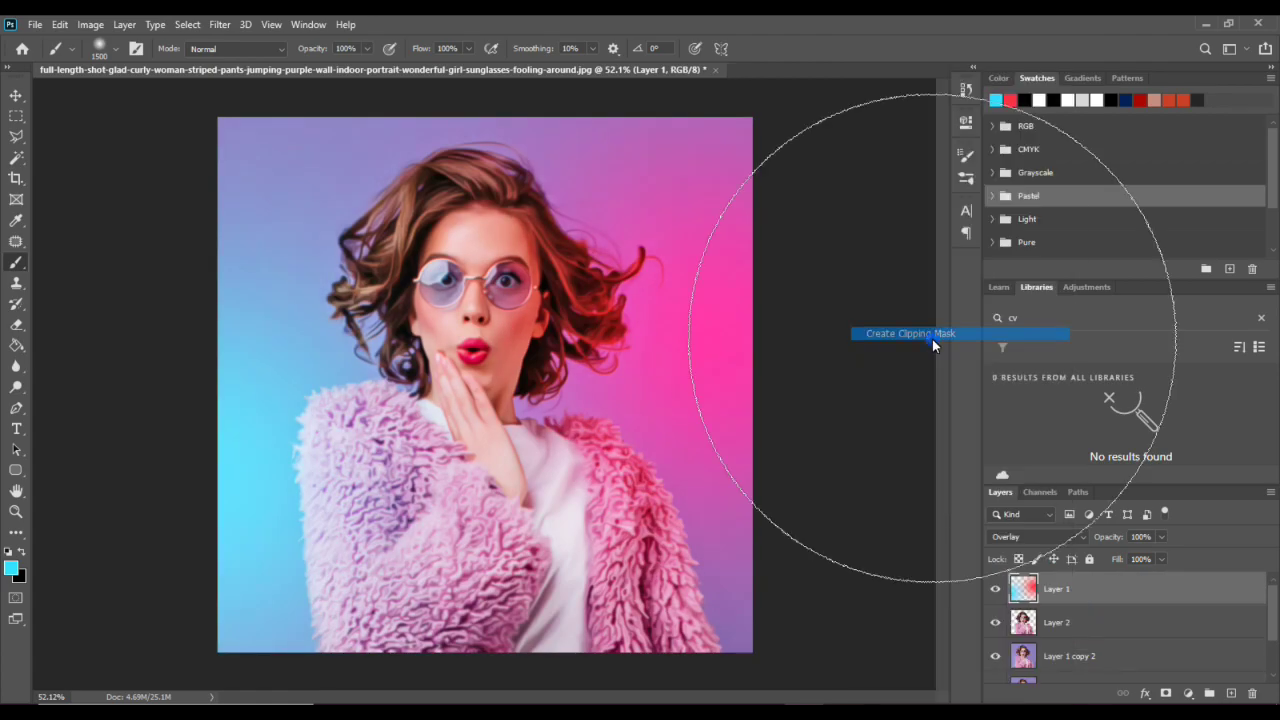
pyautogui.press('z')
pyautogui.moveTo(546, 317); pyautogui.dragTo(560, 287)
pyautogui.moveTo(1116, 537)
pyautogui.mouseDown()
pyautogui.moveTo(1081, 530)
pyautogui.moveTo(1100, 536)
pyautogui.mouseUp()
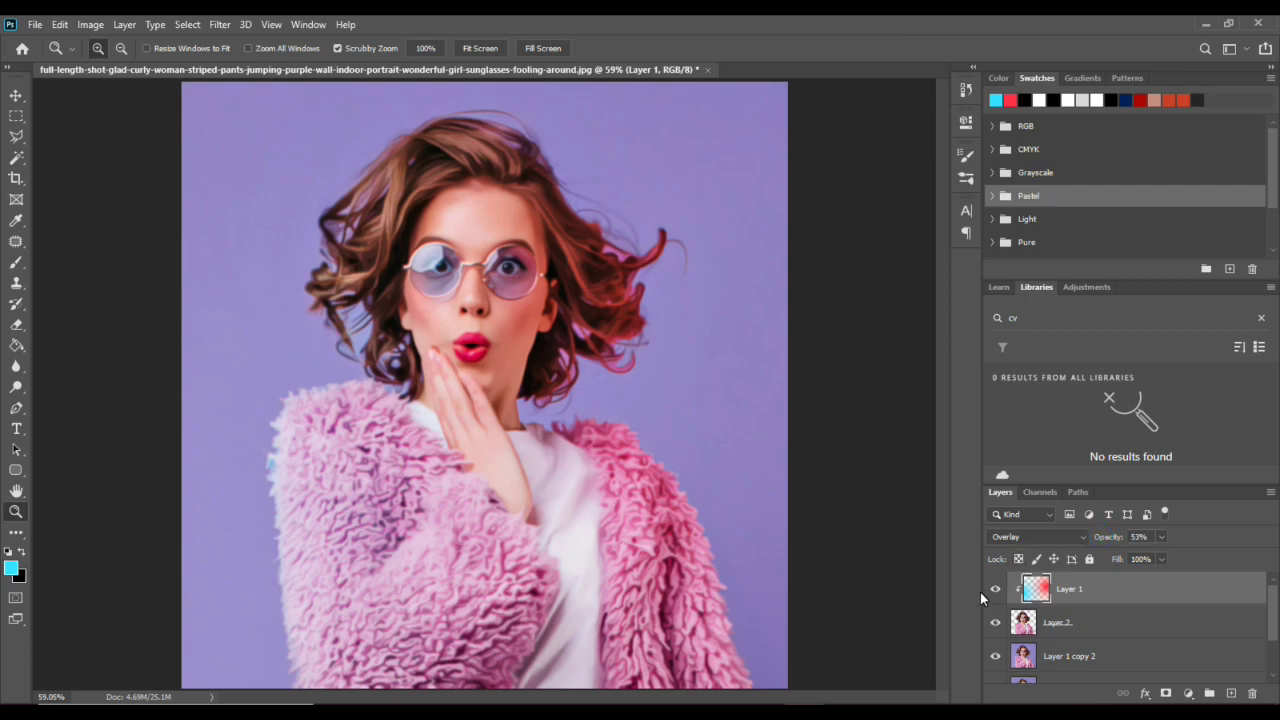